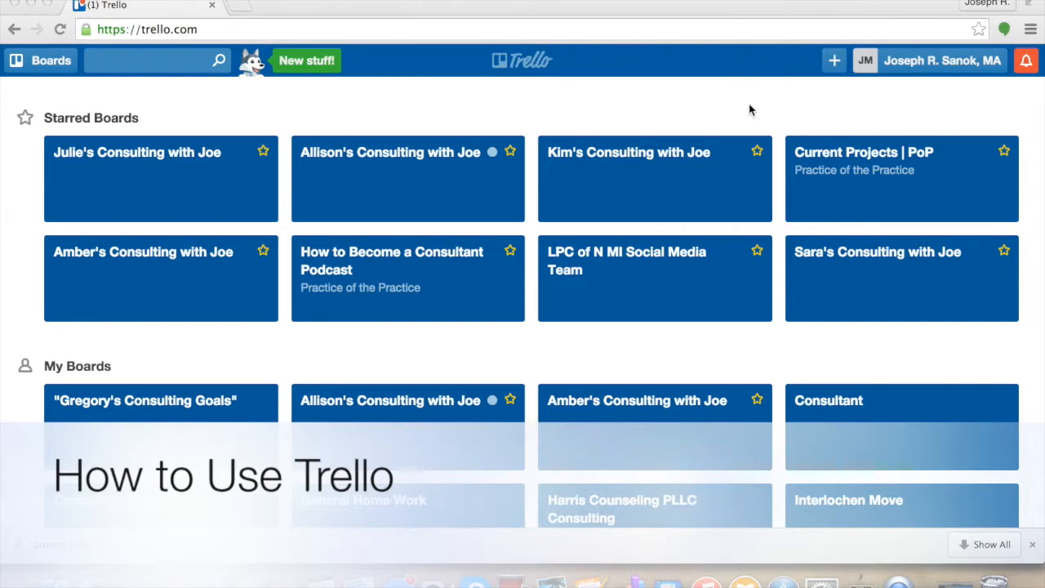
- Open the How to Become a Consultant Podcast board and look through the cards in its Wanting to Schedule list
left_click(426, 262)
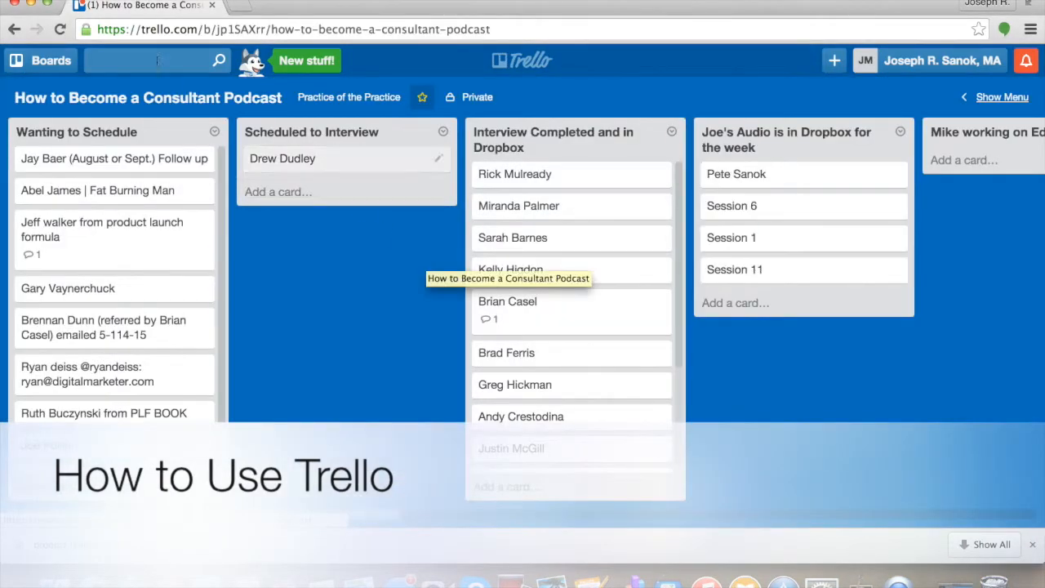
left_click(14, 30)
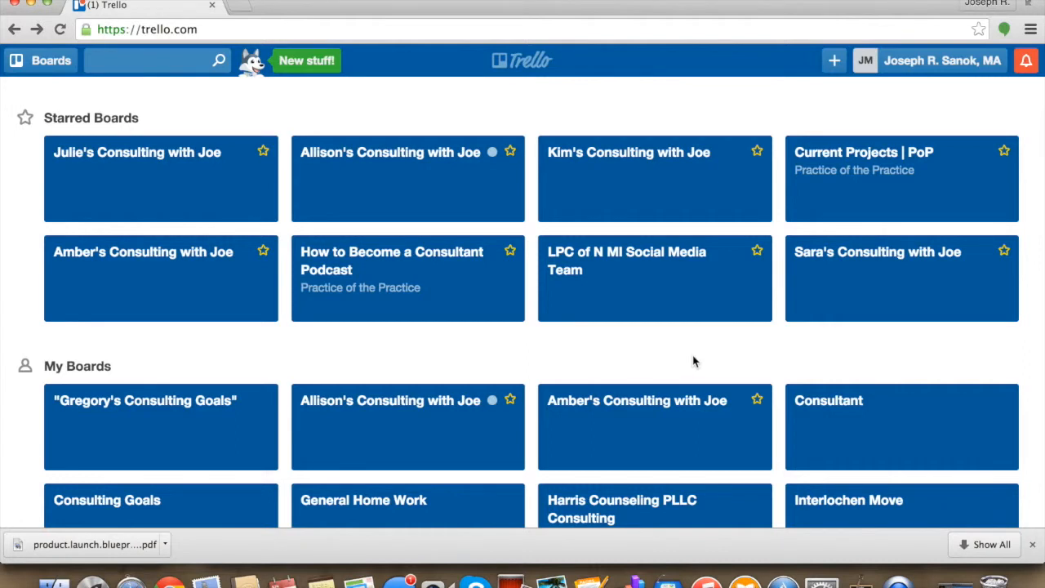
left_click(462, 281)
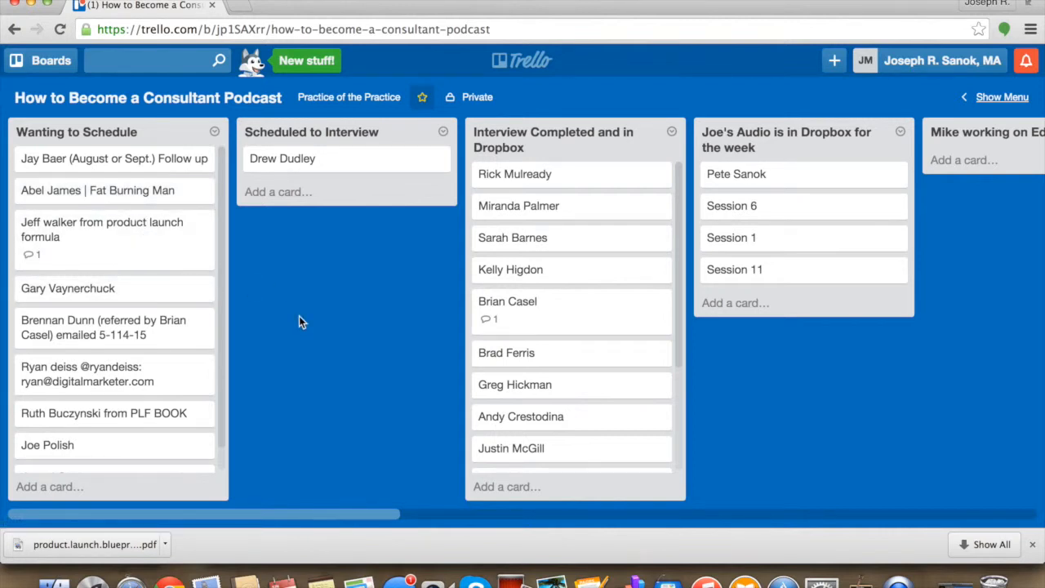
scroll(184, 245, "down", 2)
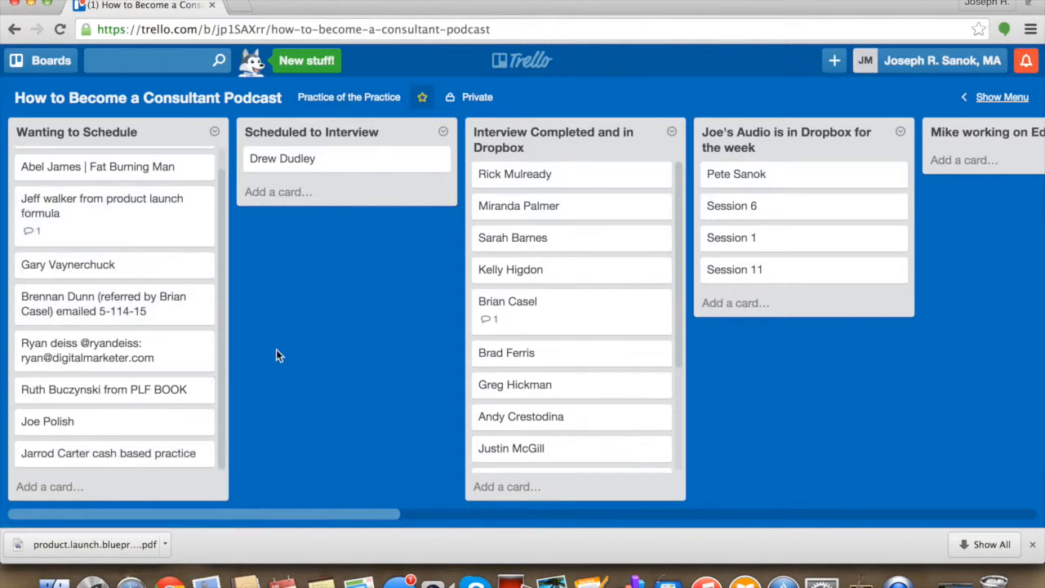
scroll(152, 292, "up", 2)
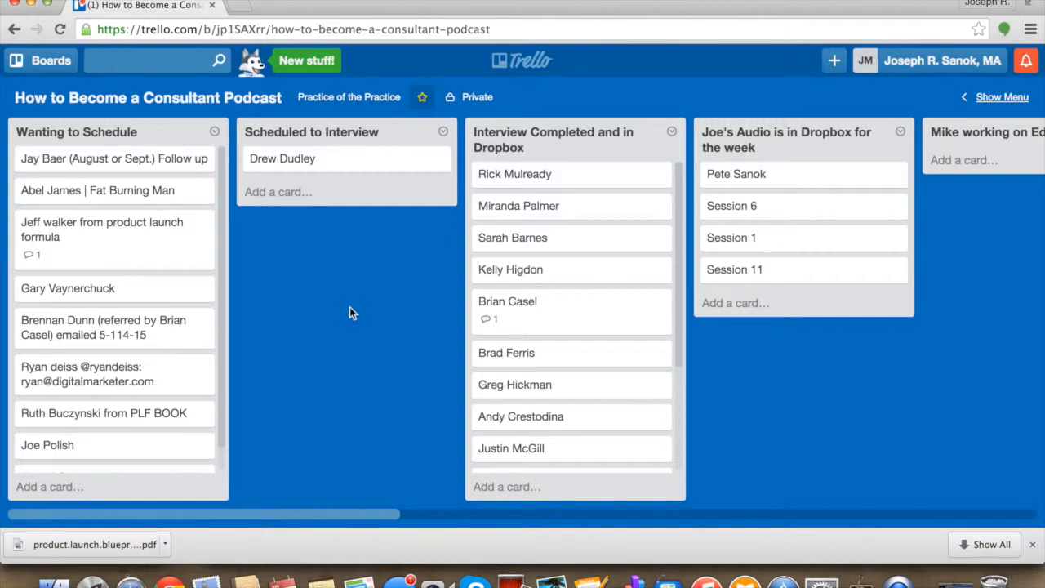
- Move the top Interview Completed and in Dropbox card to the end of the weekly audio list, and that list's first card to working-on-editing
scroll(349, 307, "right", 5)
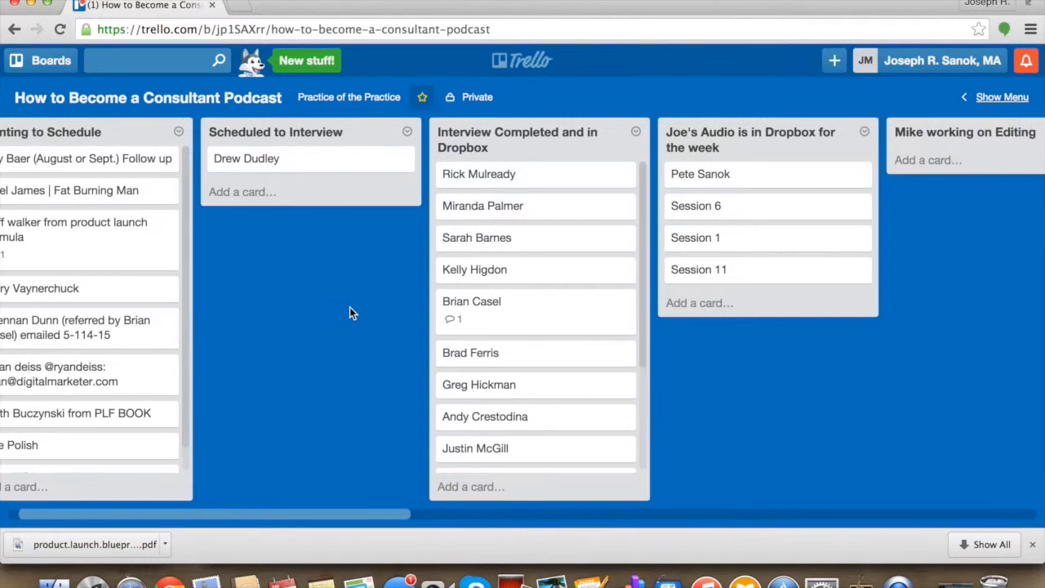
scroll(351, 315, "right", 3)
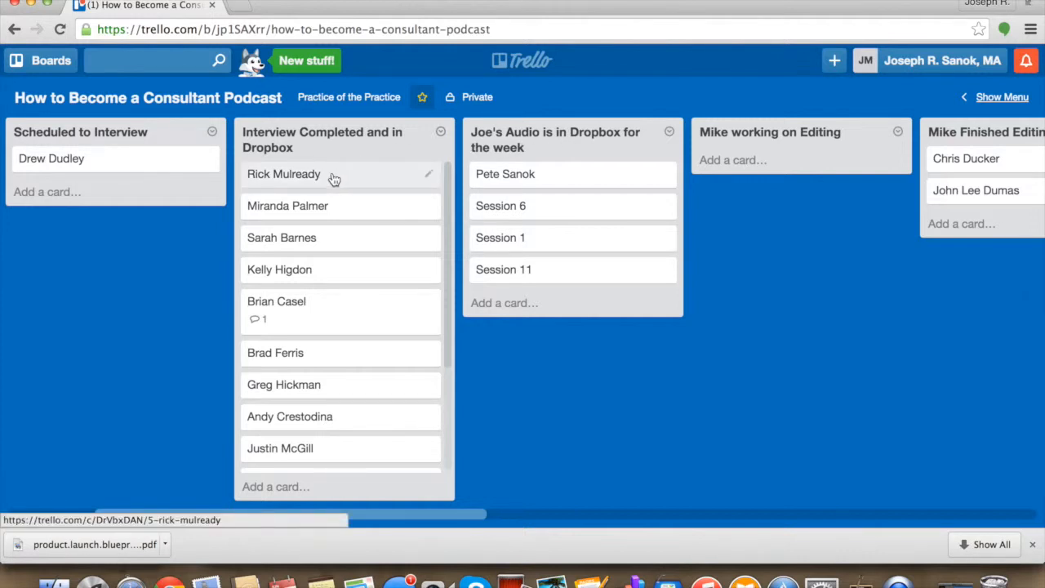
left_click_drag(334, 177, 567, 301)
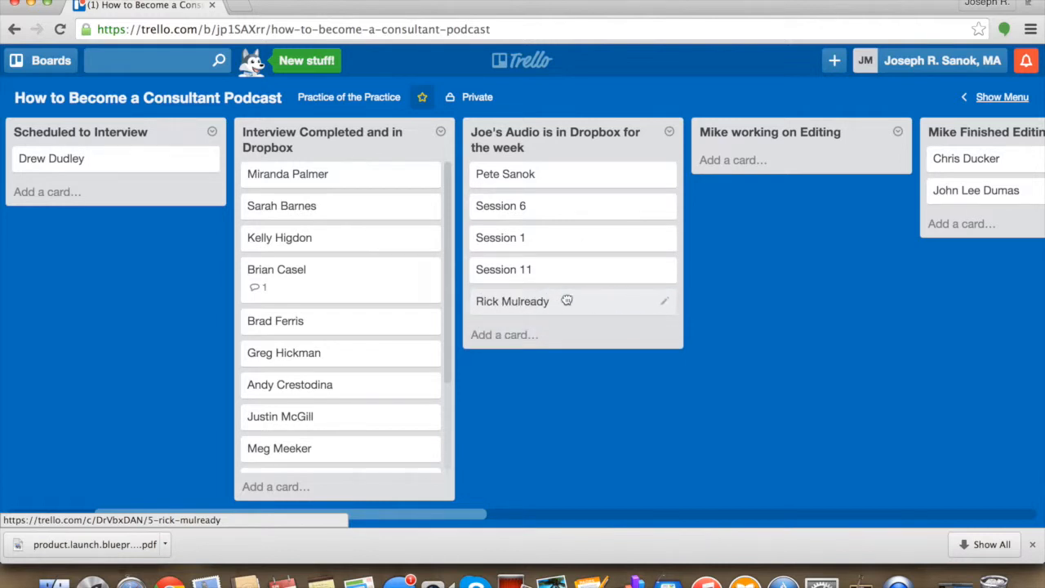
left_click_drag(520, 181, 744, 159)
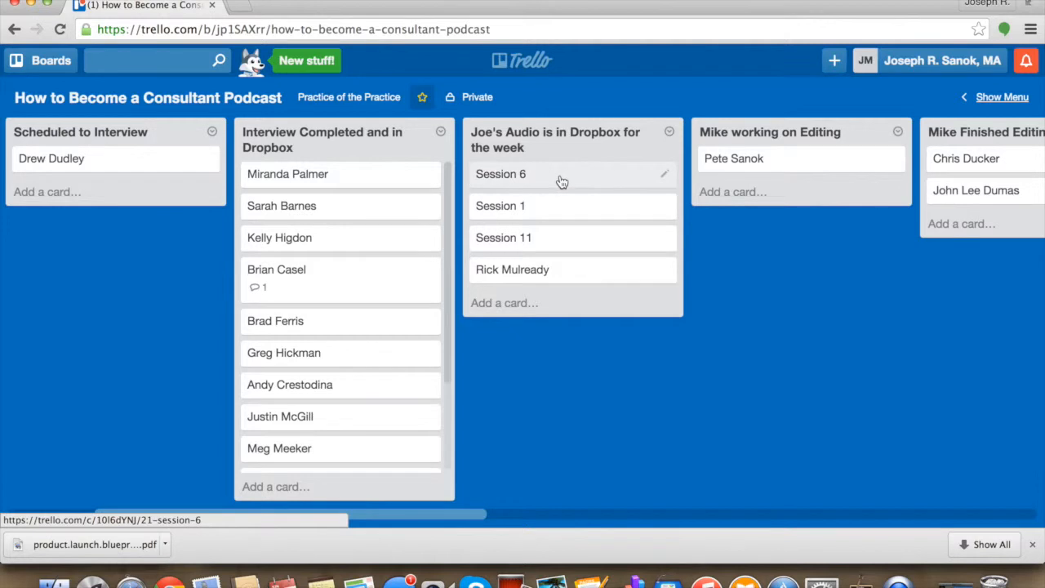
- Move the Session 6, Session 1 and Session 11 cards from the weekly audio list to second place in the finished-editing list
scroll(560, 180, "right", 3)
left_click_drag(441, 182, 746, 190)
left_click_drag(343, 175, 768, 192)
left_click_drag(378, 170, 796, 193)
scroll(534, 282, "left", 3)
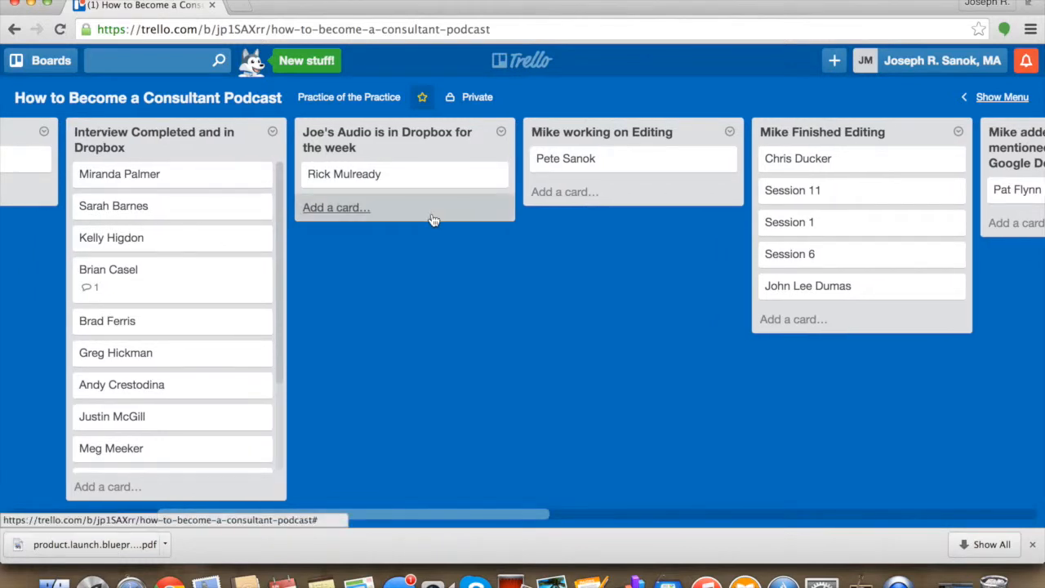
- Return the working-on-editing card to the top of the weekly audio list and add the seventh Interview Completed and in Dropbox card at its end
left_click_drag(610, 160, 347, 174)
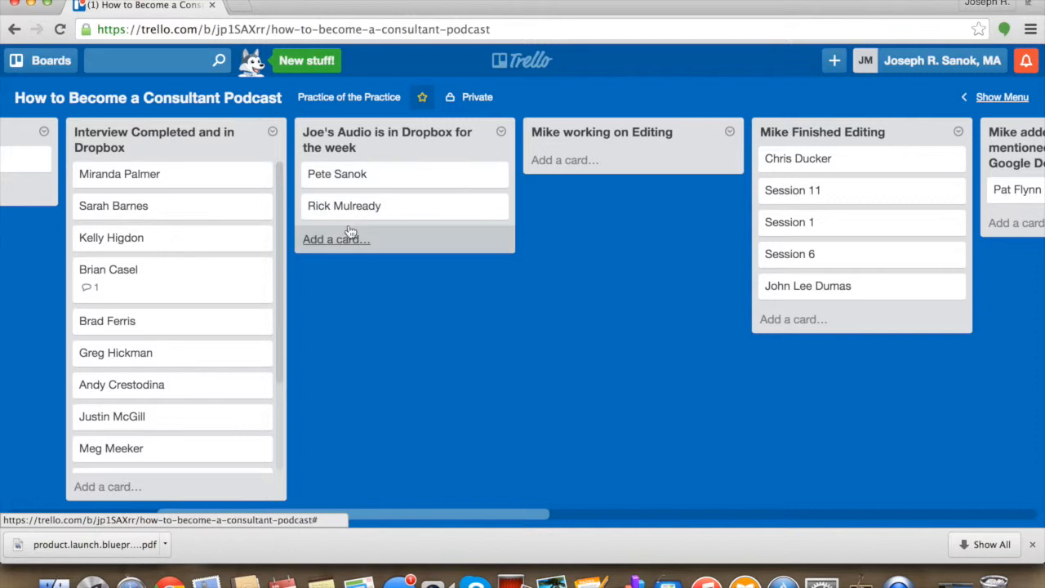
scroll(205, 302, "down", 3)
left_click_drag(180, 296, 411, 248)
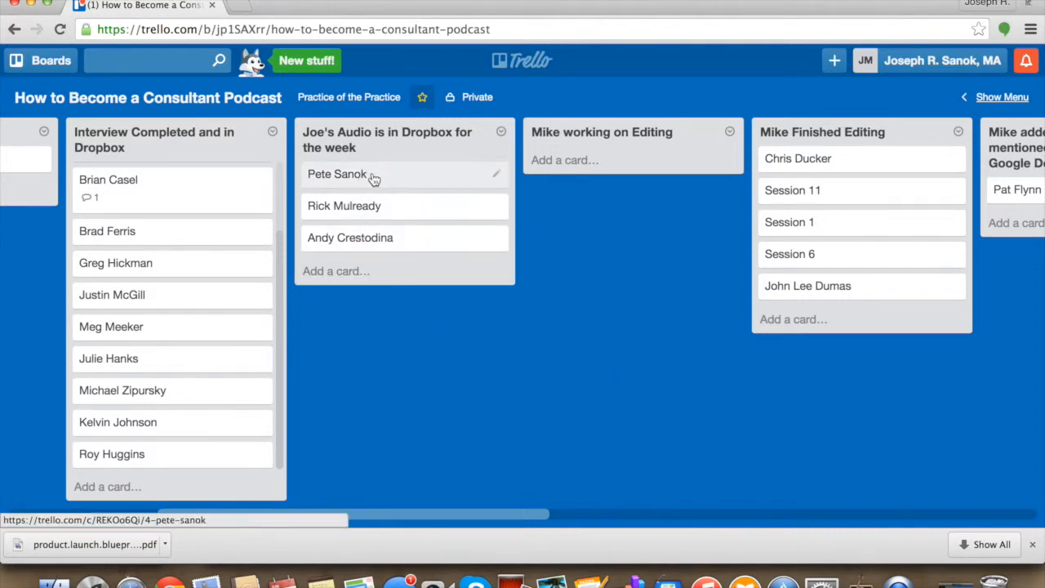
- Review the editing and quotes lists, and open the Uploaded to Website list's title for editing and save it
scroll(643, 261, "right", 5)
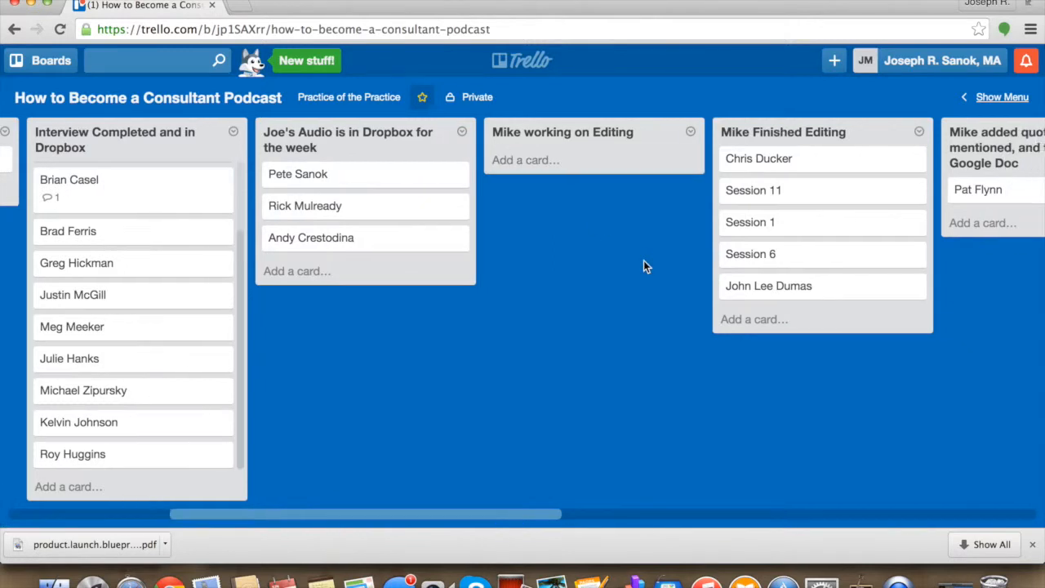
scroll(644, 260, "right", 2)
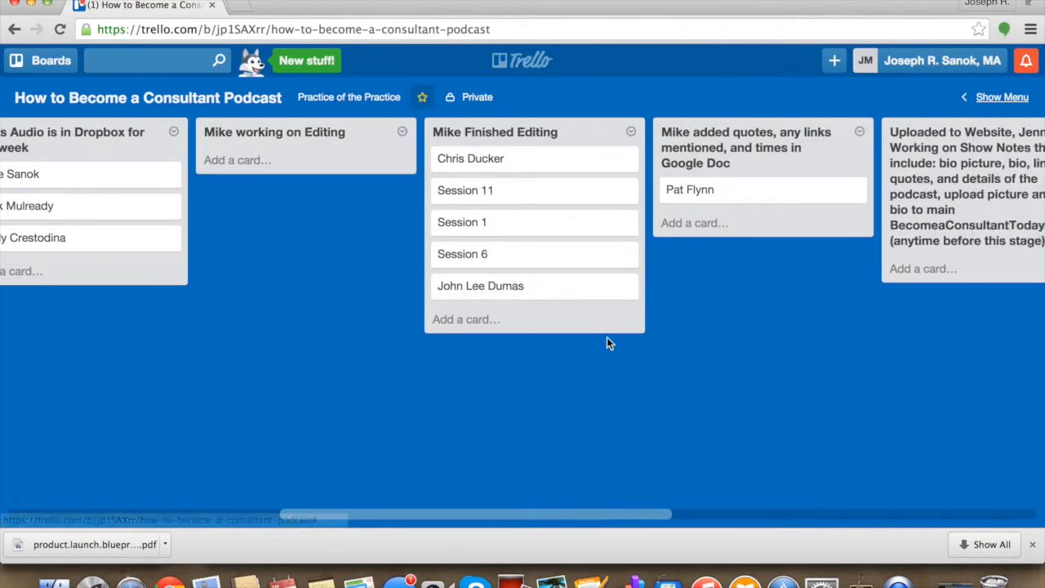
scroll(607, 341, "right", 4)
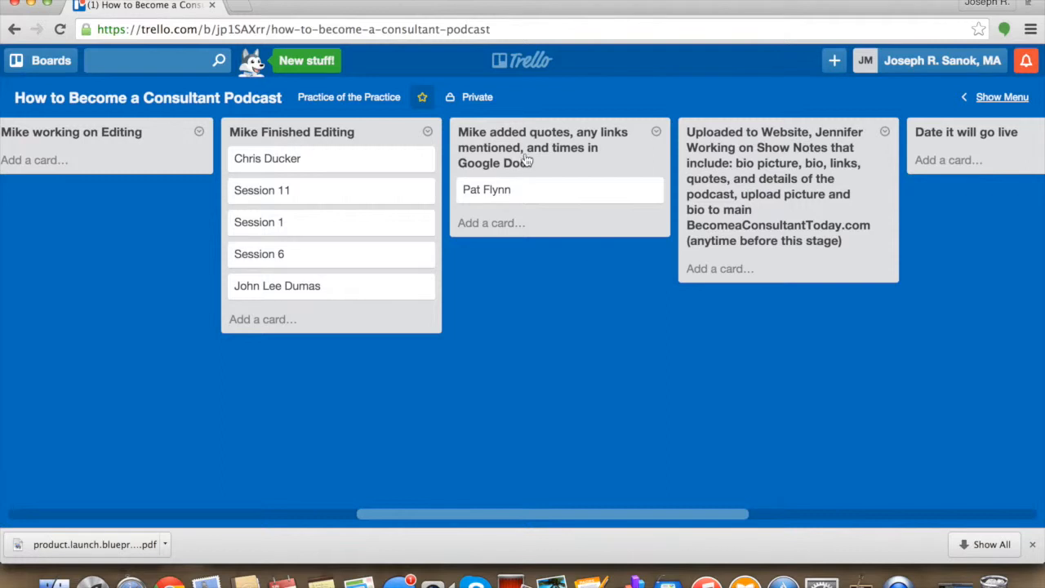
scroll(550, 193, "right", 2)
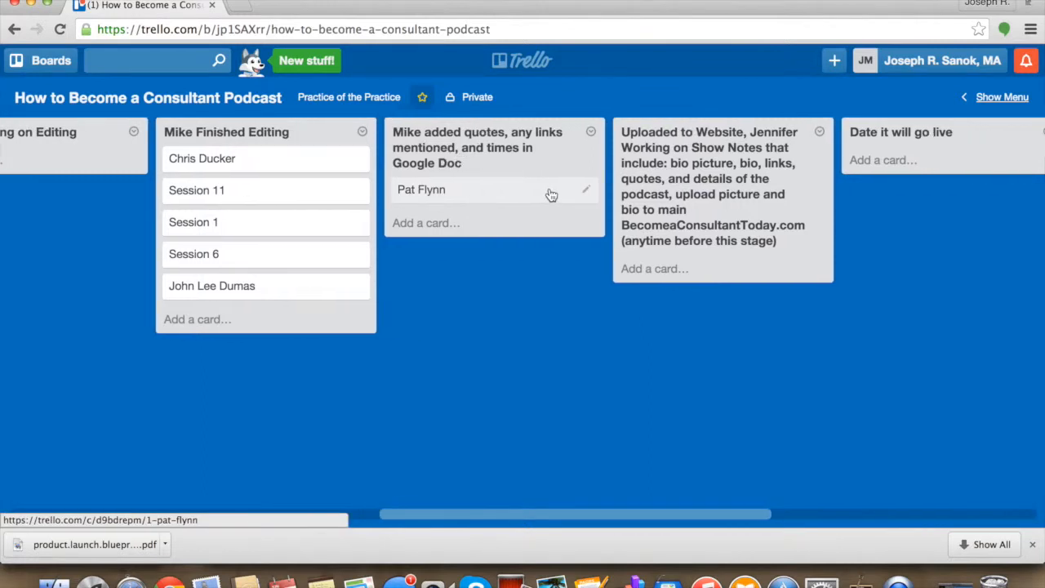
scroll(551, 195, "right", 1)
scroll(550, 195, "right", 3)
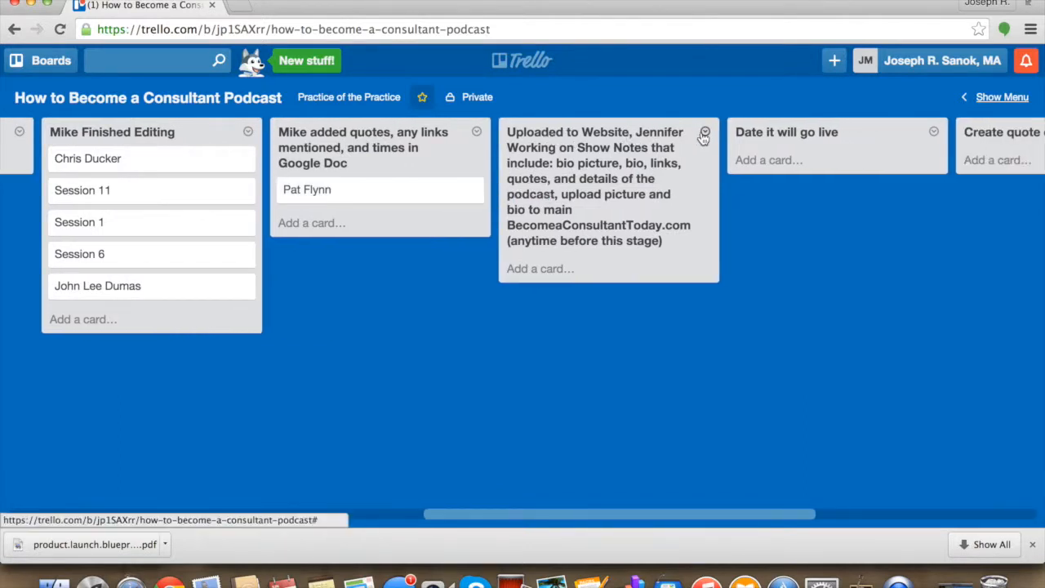
left_click(658, 135)
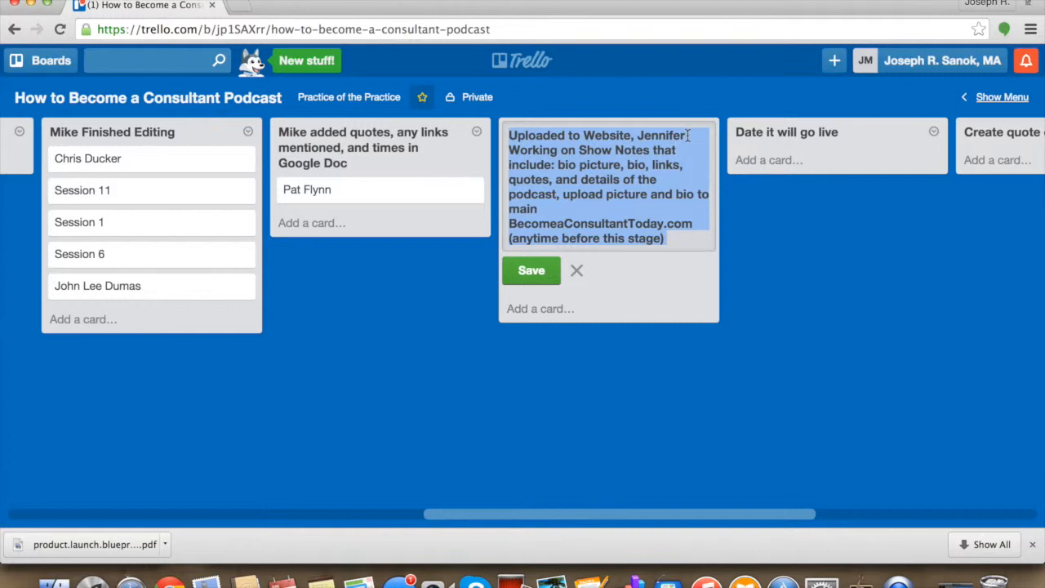
left_click(689, 136)
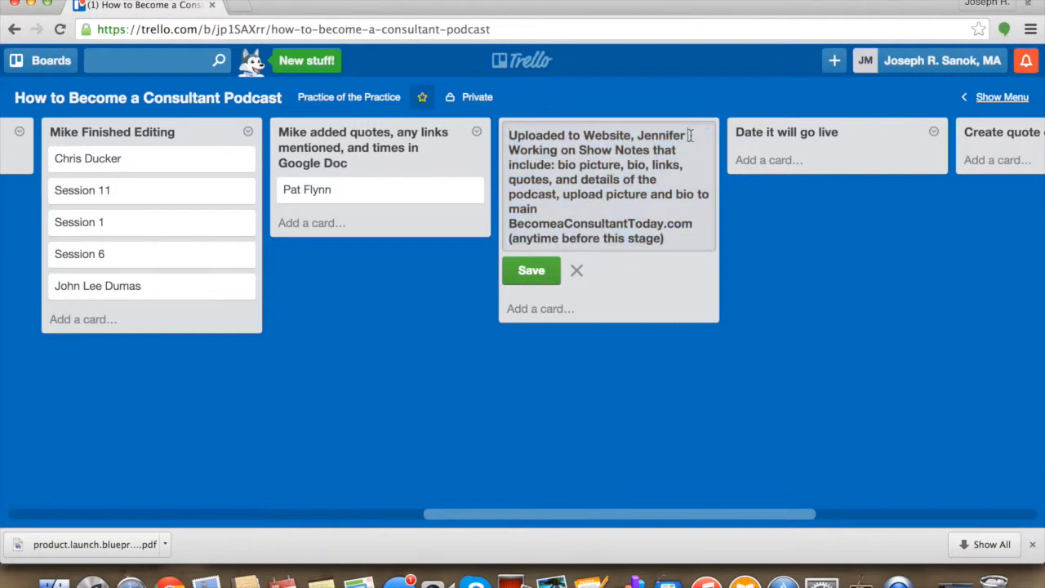
left_click(531, 271)
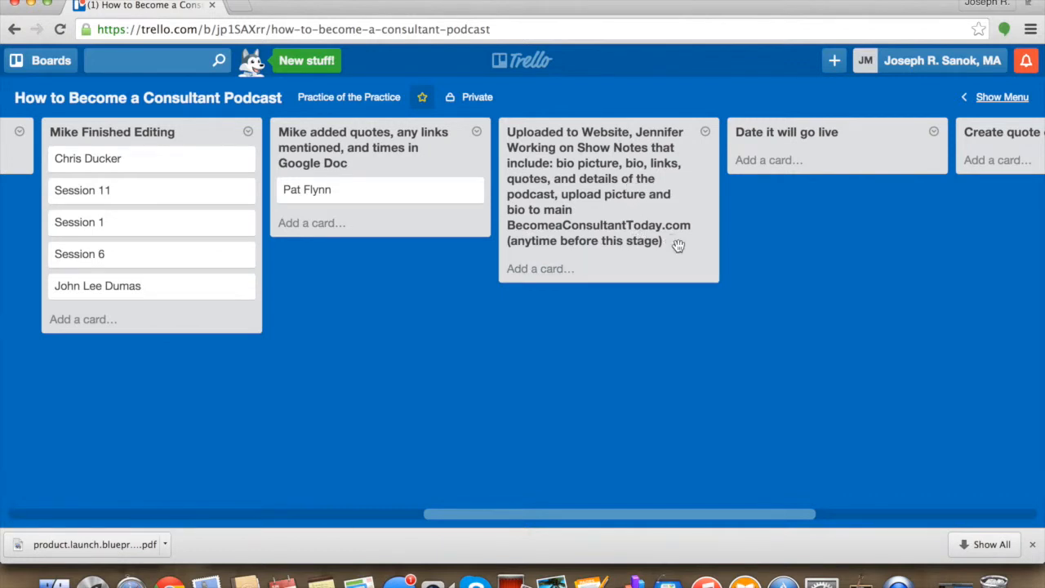
- Review the remaining lists and view the list actions available for "Email the Consultant to let them know it is going live"
scroll(691, 243, "right", 5)
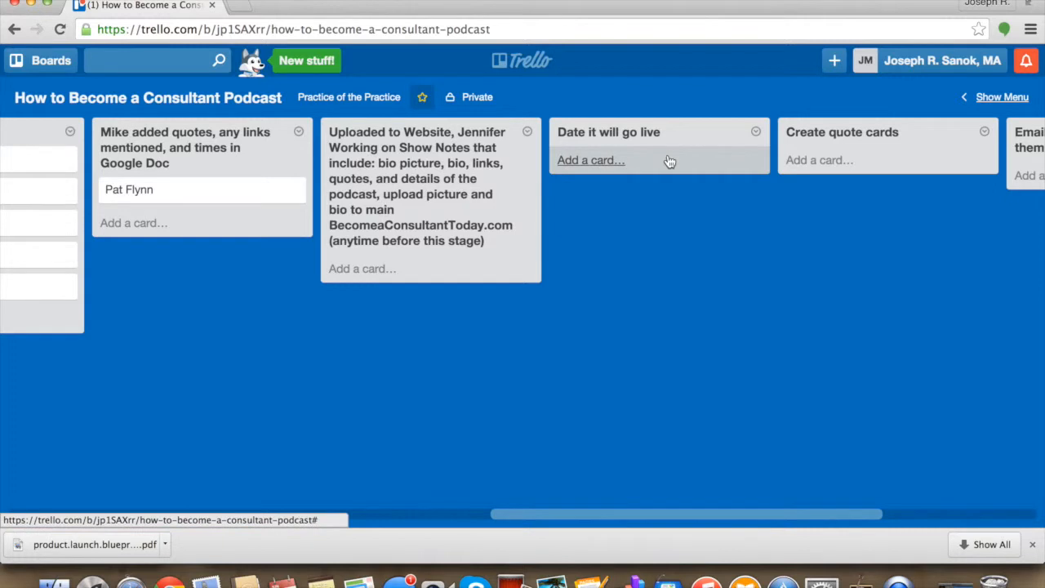
scroll(670, 162, "right", 2)
scroll(669, 162, "right", 7)
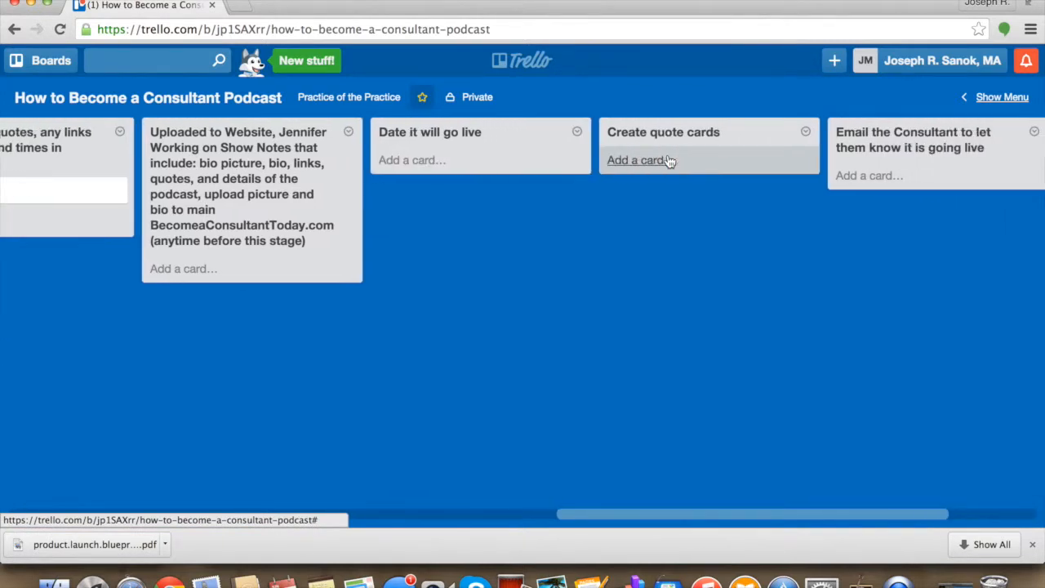
scroll(670, 162, "right", 1)
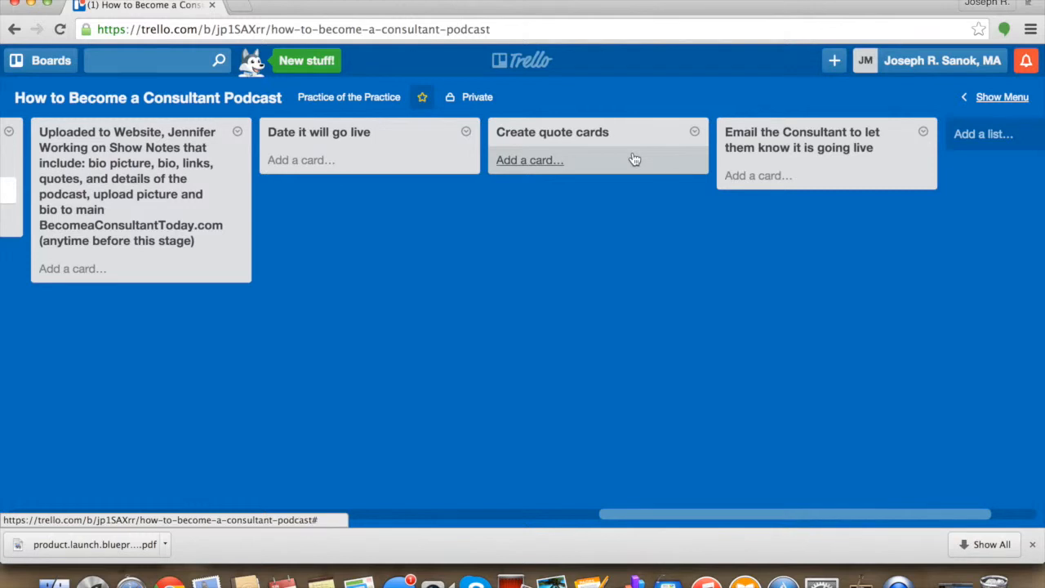
scroll(854, 229, "right", 1)
scroll(854, 228, "right", 3)
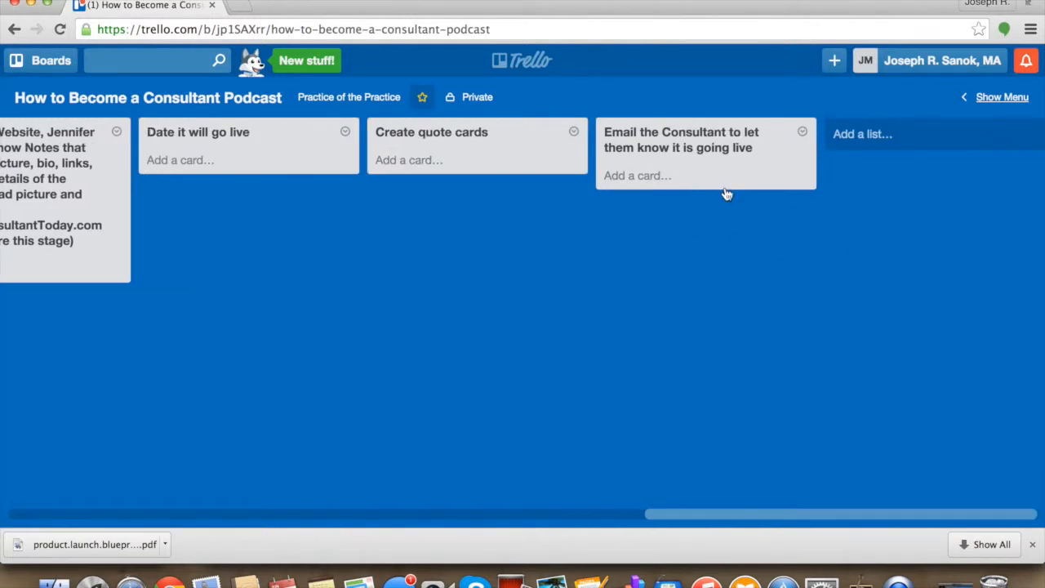
left_click(803, 134)
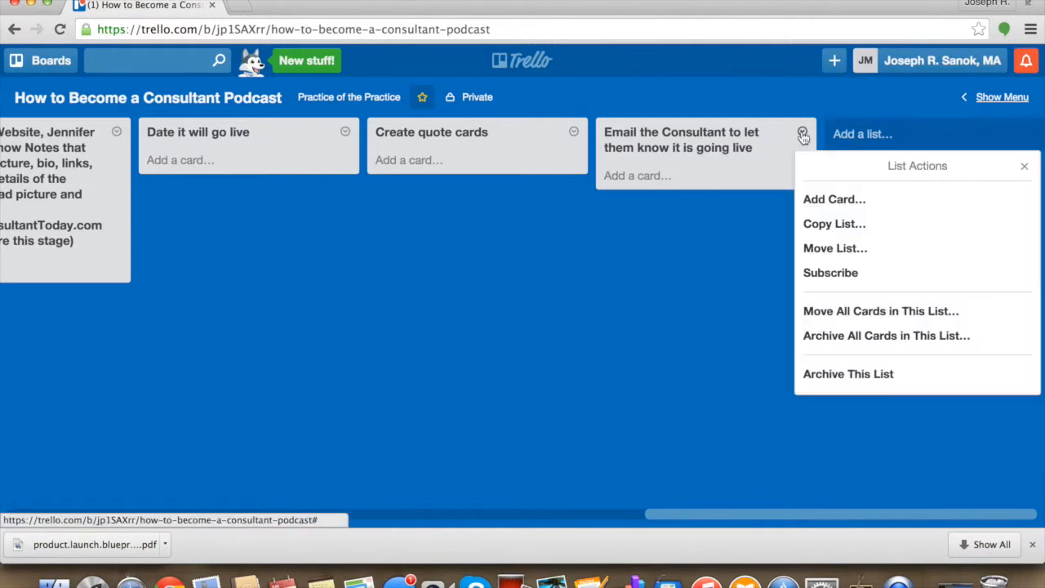
left_click(739, 143)
left_click(720, 175)
left_click(734, 150)
left_click(734, 171)
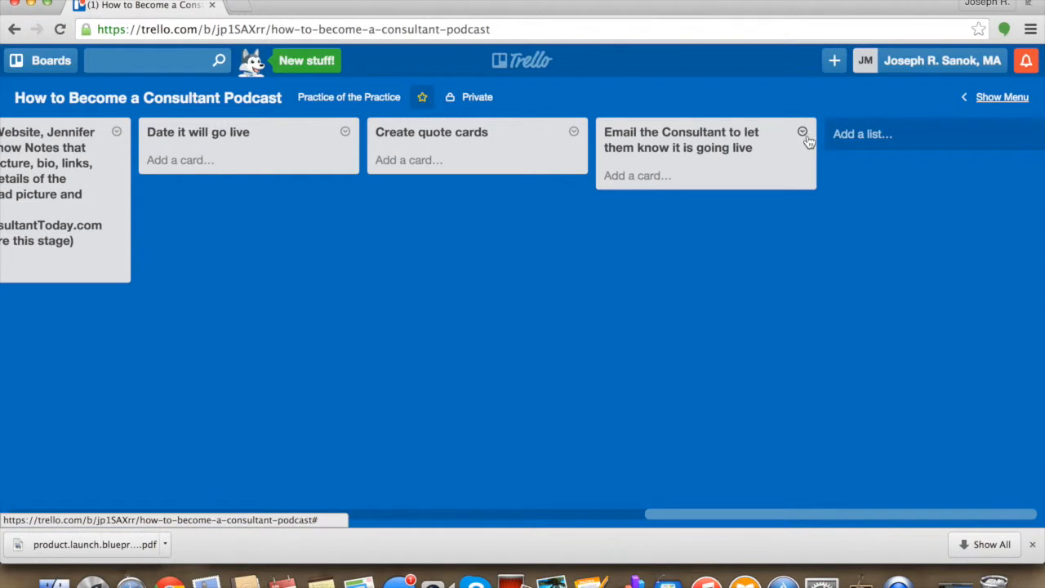
left_click(805, 135)
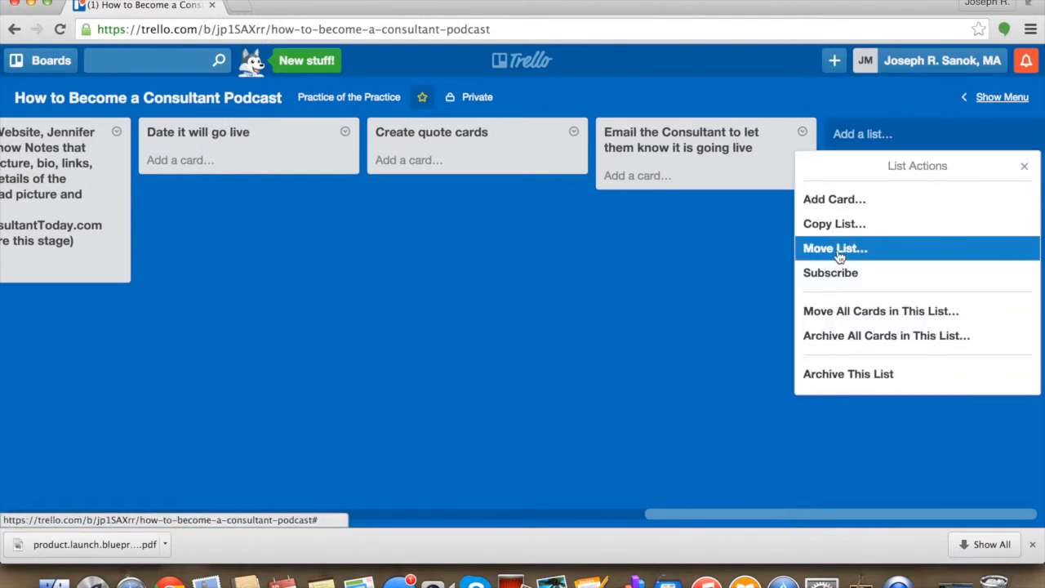
left_click(683, 274)
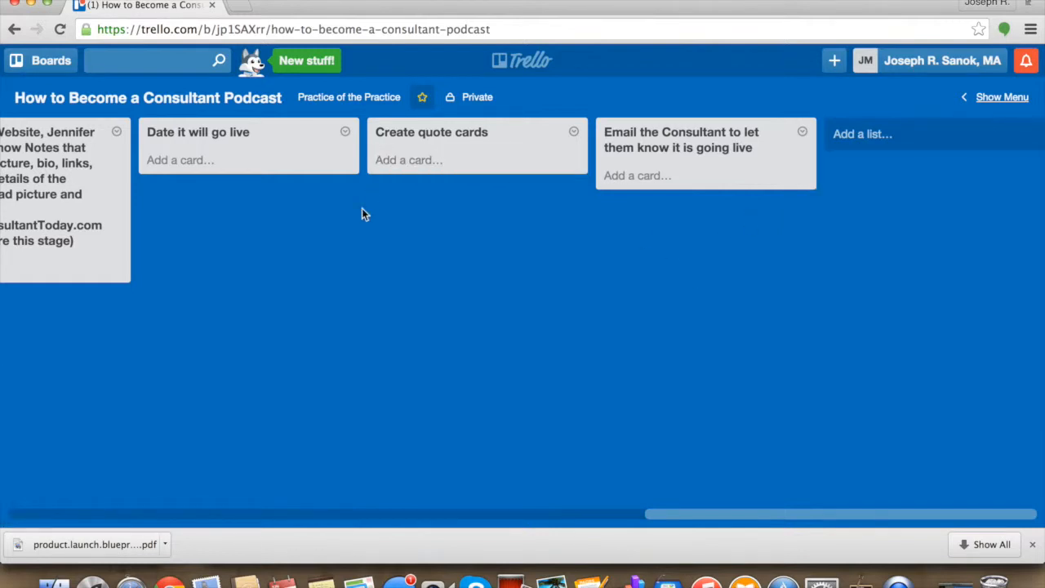
scroll(365, 214, "left", 5)
scroll(364, 214, "left", 1)
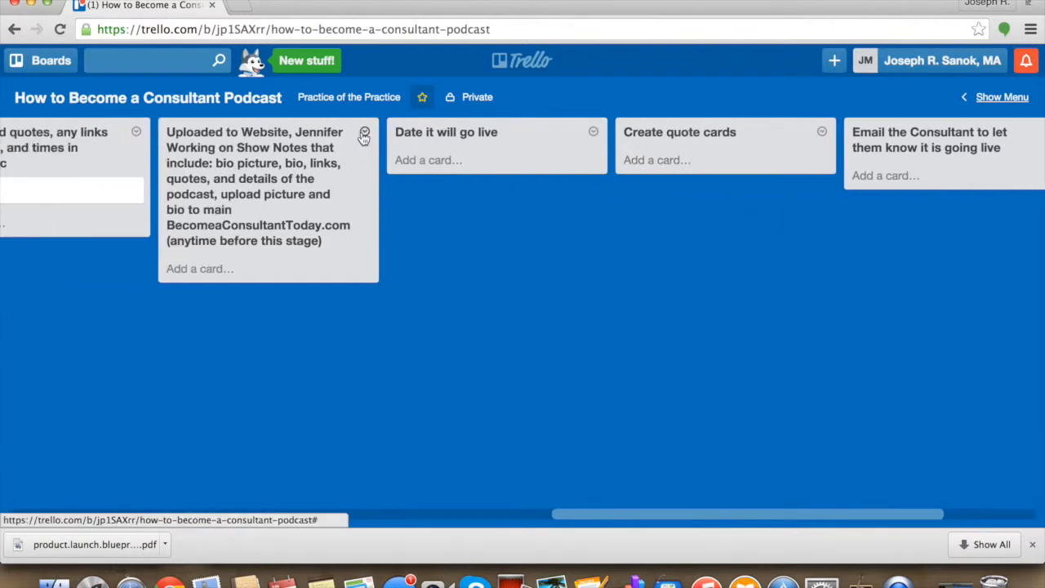
scroll(625, 249, "right", 6)
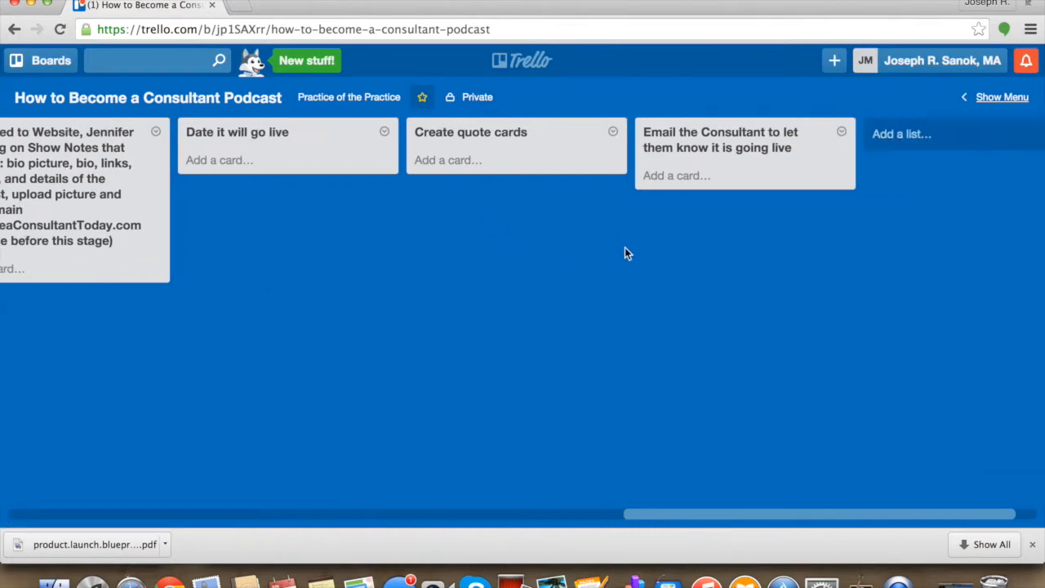
scroll(625, 248, "left", 20)
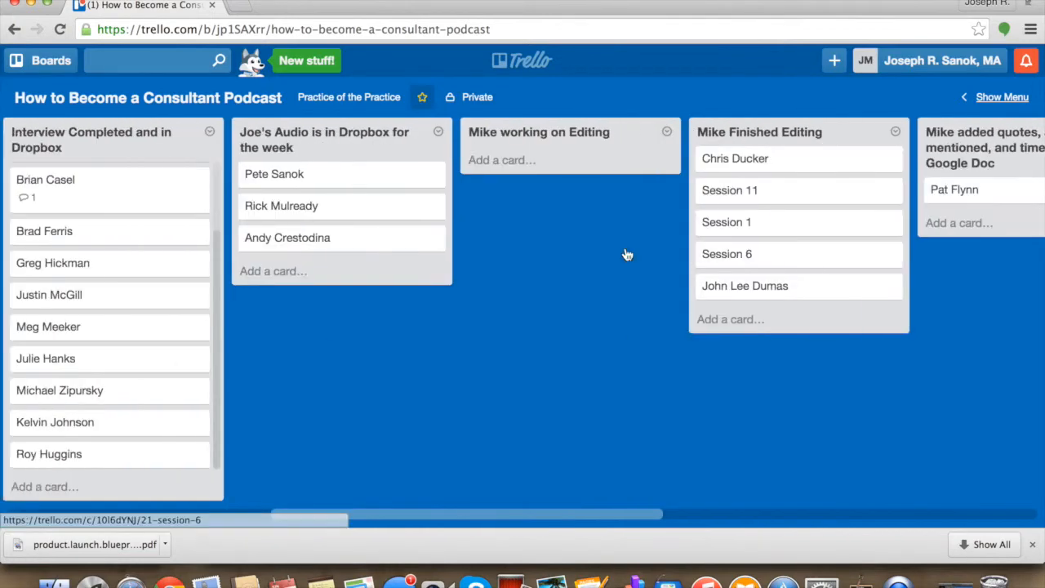
scroll(627, 254, "left", 3)
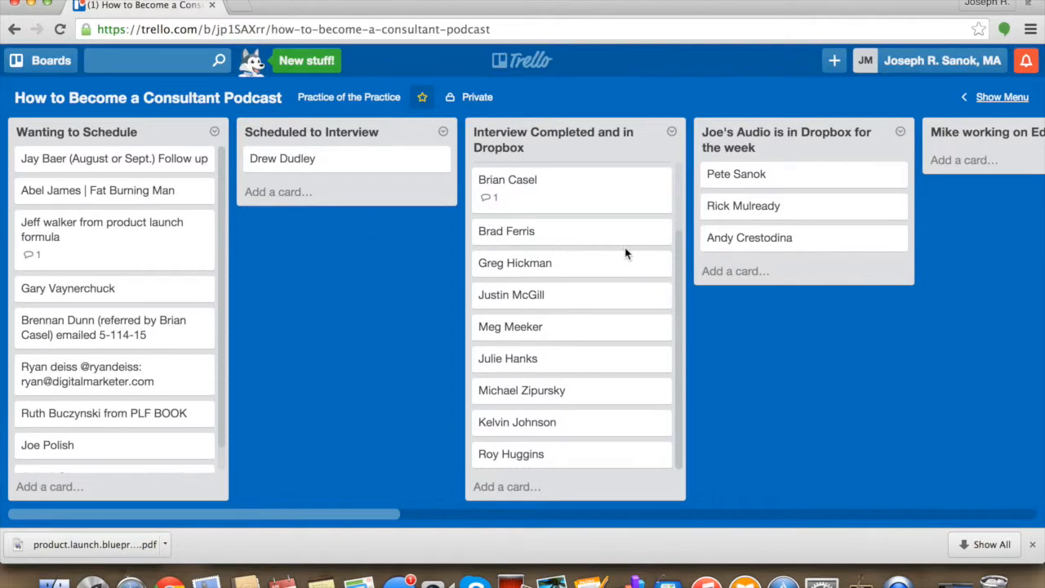
- Switch to the Current Projects | PoP board and hide its side menu
left_click(36, 67)
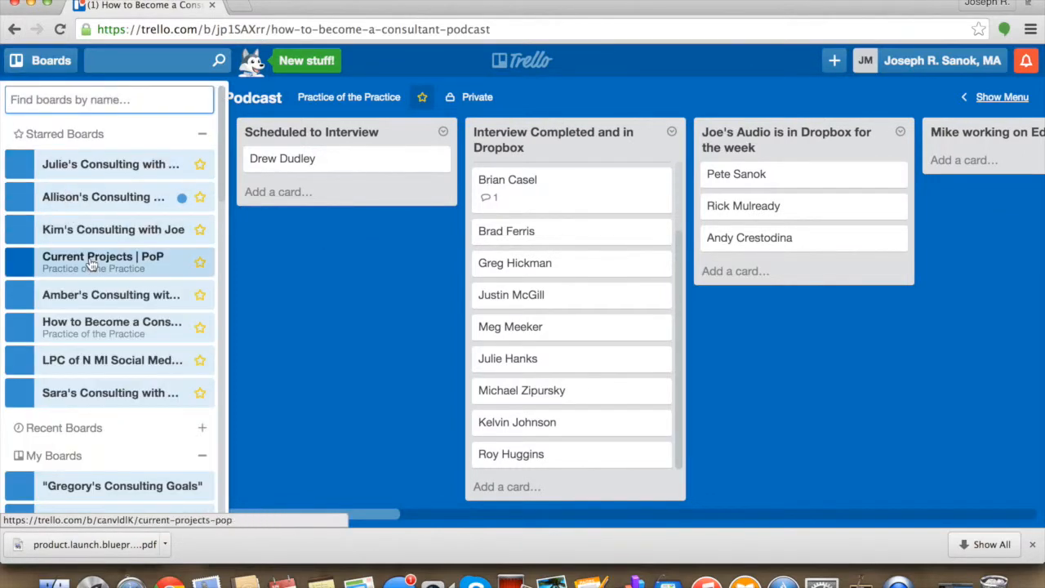
left_click(91, 263)
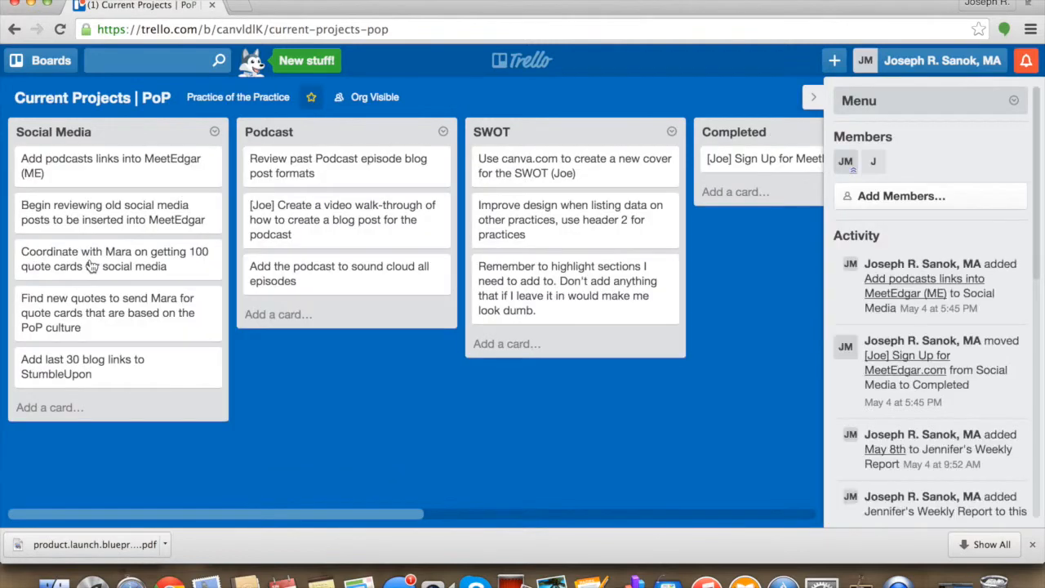
left_click(813, 101)
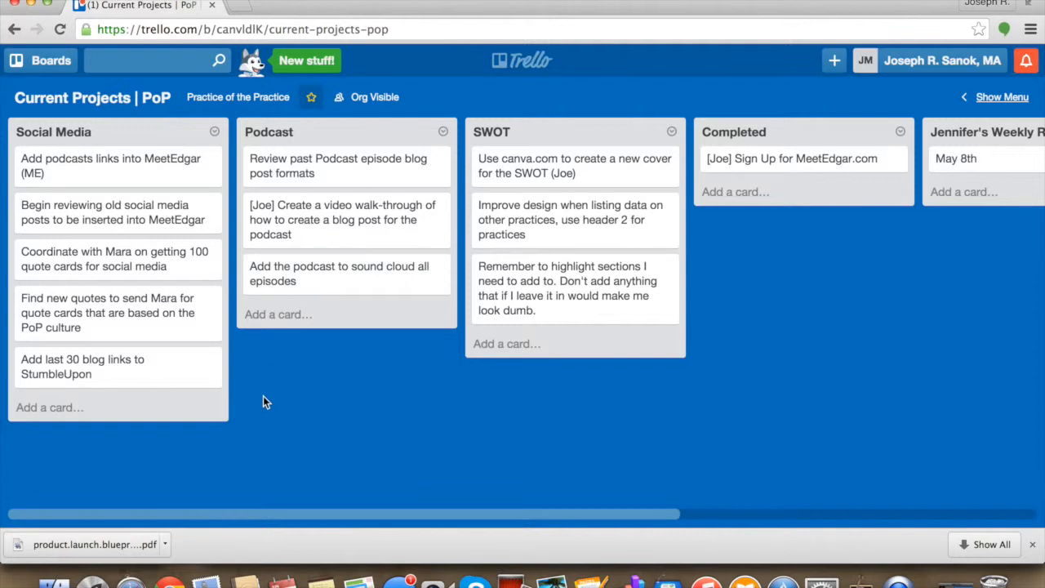
- Review the remaining lists on the Current Projects board and return to the How to Become a Consultant Podcast board
scroll(491, 380, "right", 10)
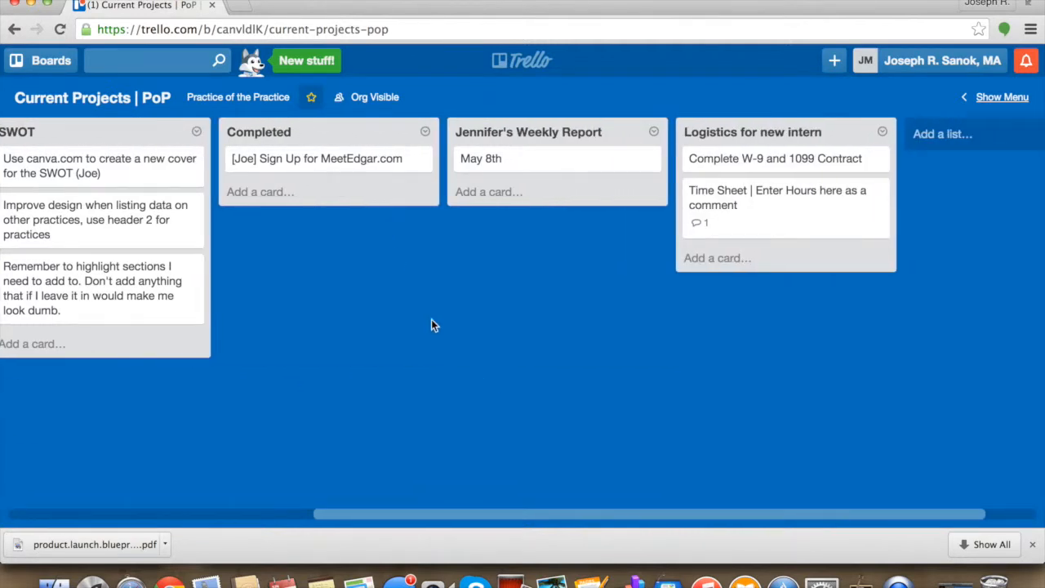
scroll(590, 355, "right", 2)
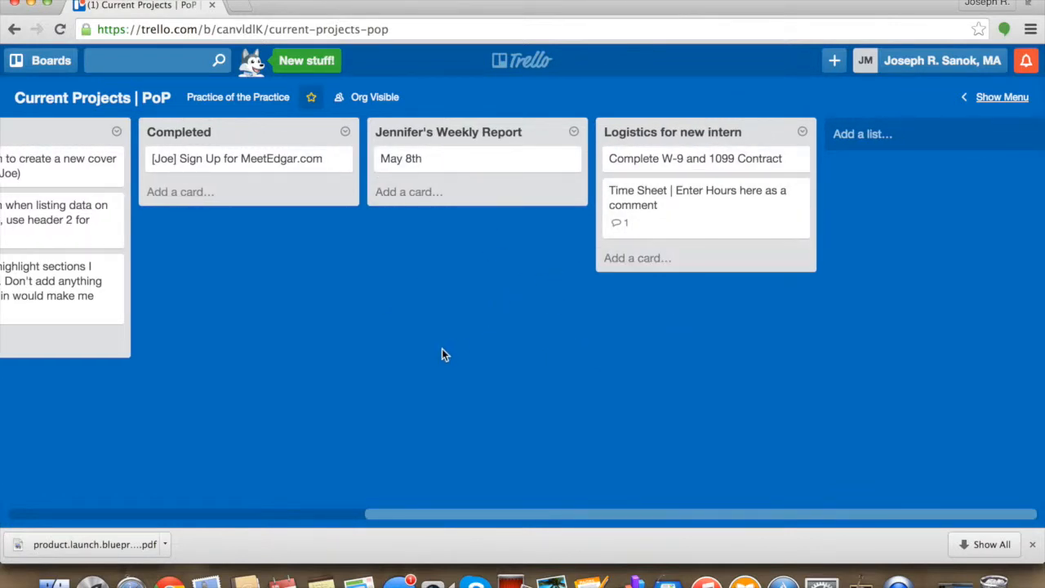
scroll(442, 354, "left", 3)
scroll(442, 349, "left", 6)
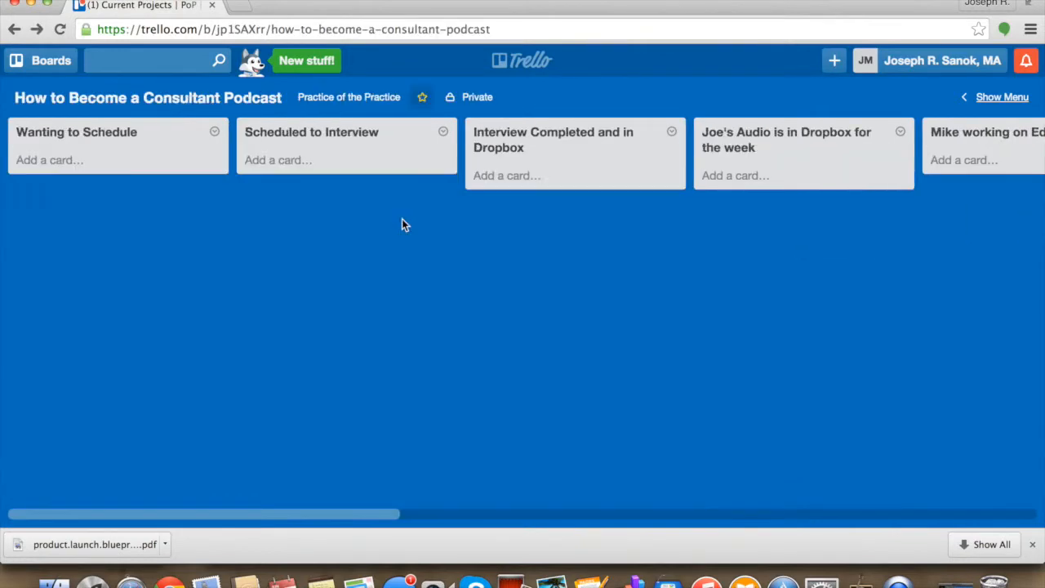
- Create a new board titled "Your Consulting with" followed by the consultant's first name
left_click(37, 64)
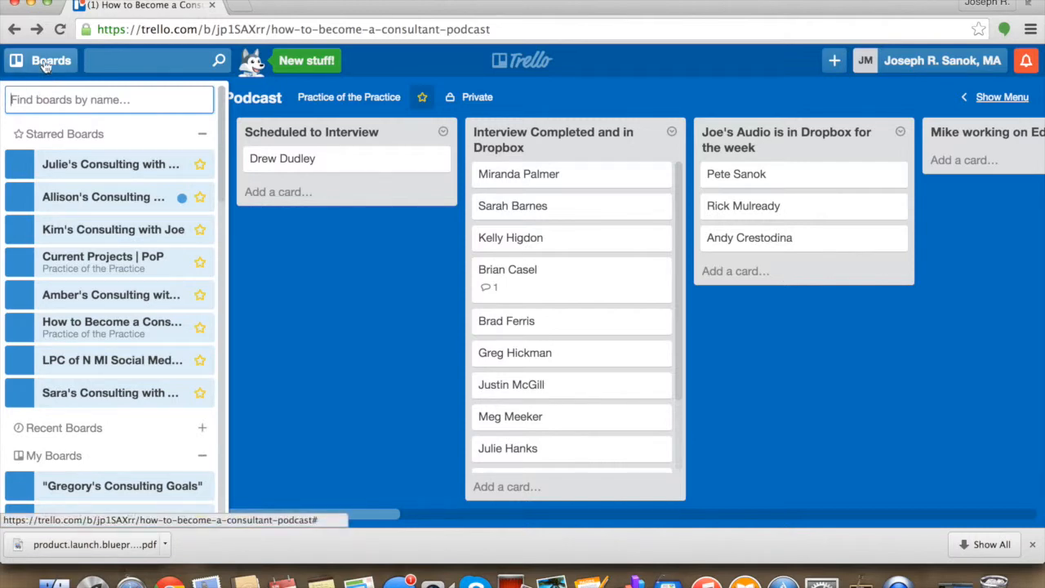
left_click(45, 64)
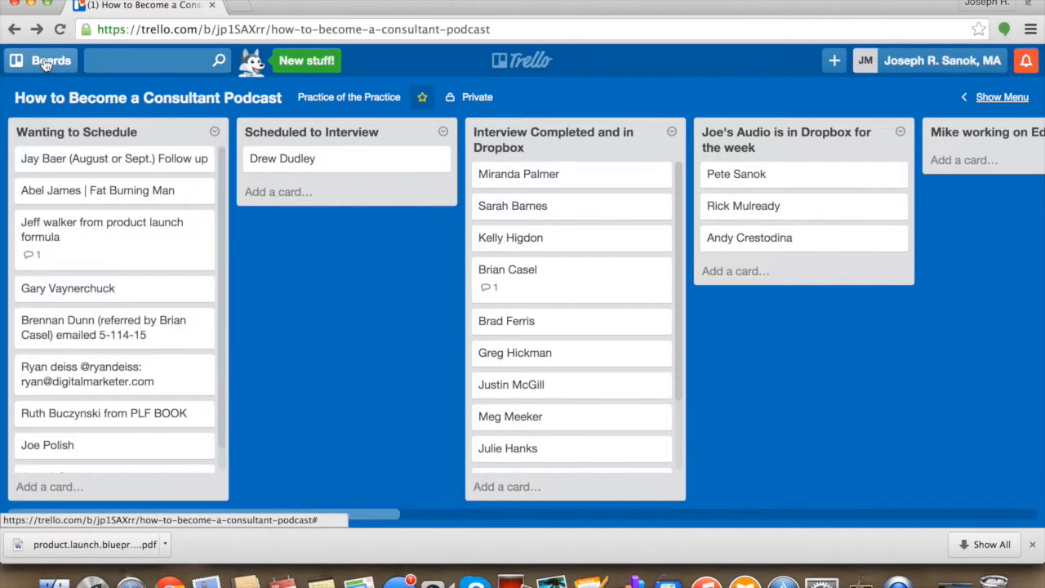
left_click(833, 63)
left_click(843, 128)
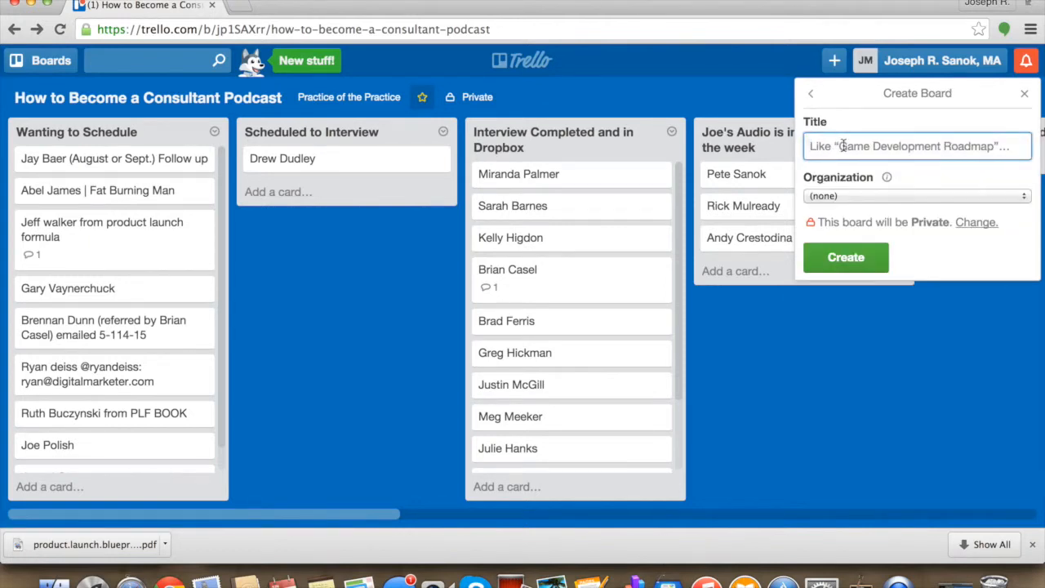
type("Your Consulting with Joe")
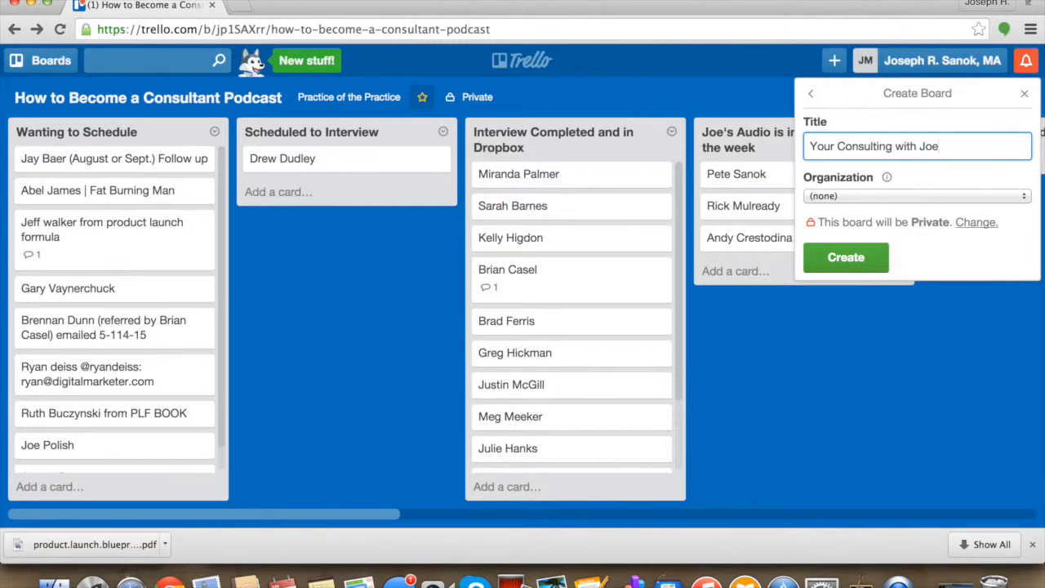
key("Return")
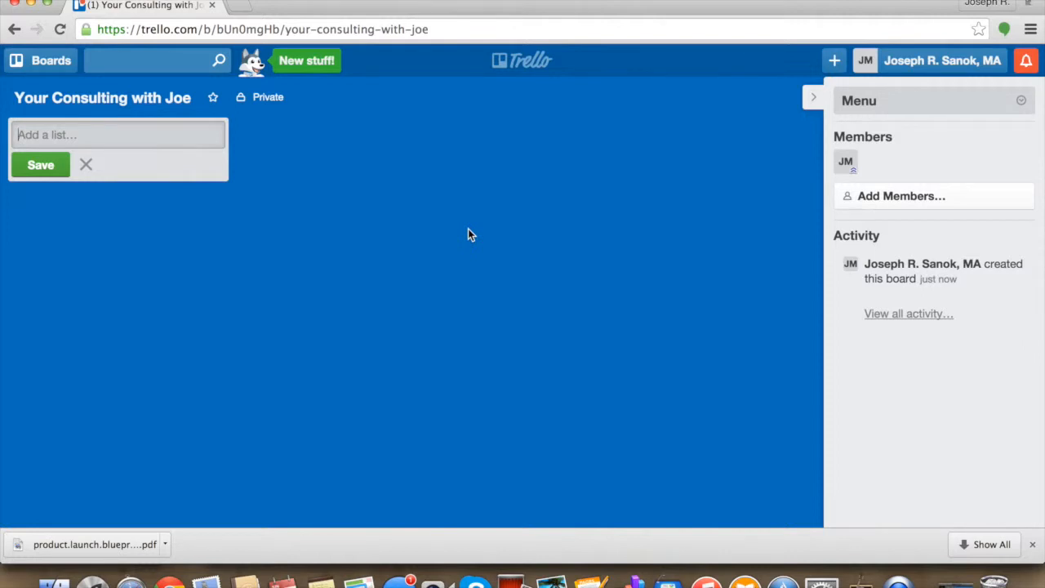
- Add two lists to the new board, named "Your One Thing" and "Your Next Things"
type("Your One Thing")
key("Return")
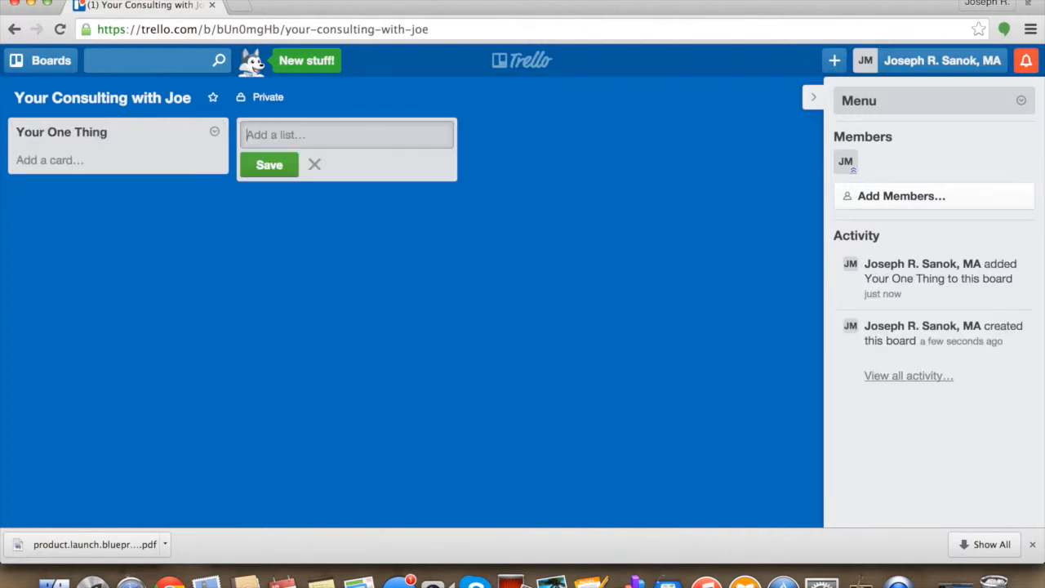
type("Your Next Things")
key("Return")
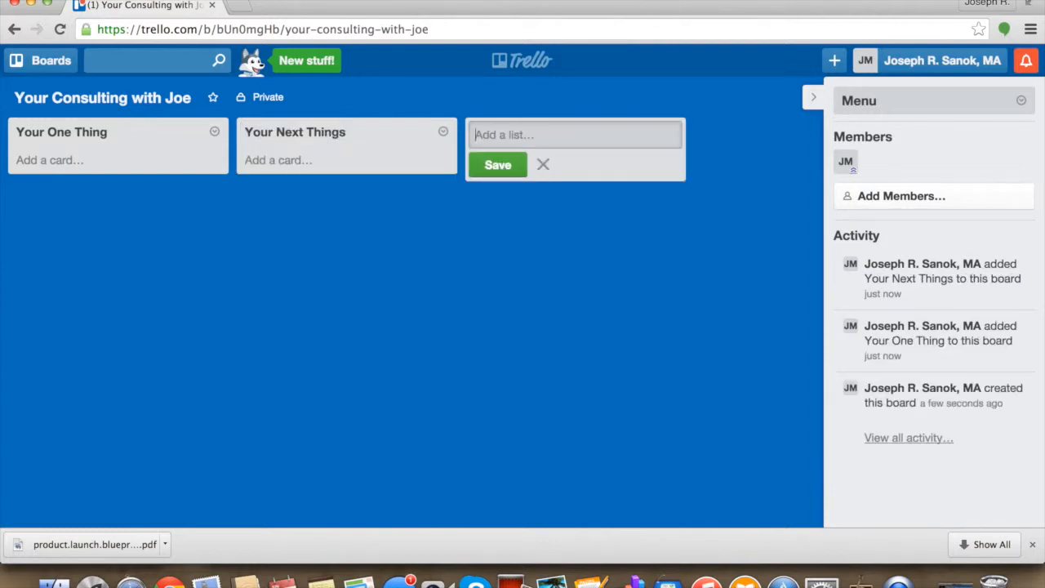
- Add a "Questions for" list ending with the consultant's first name, and a "Completed" list
type("Questions for Joe")
key("Return")
type("Completed")
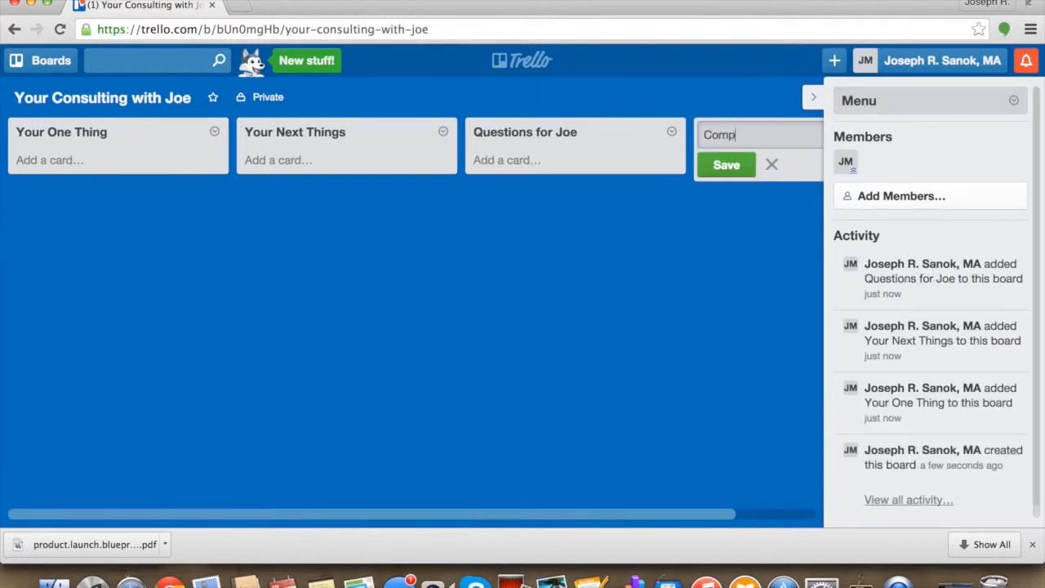
key("Return")
scroll(328, 330, "left", 4)
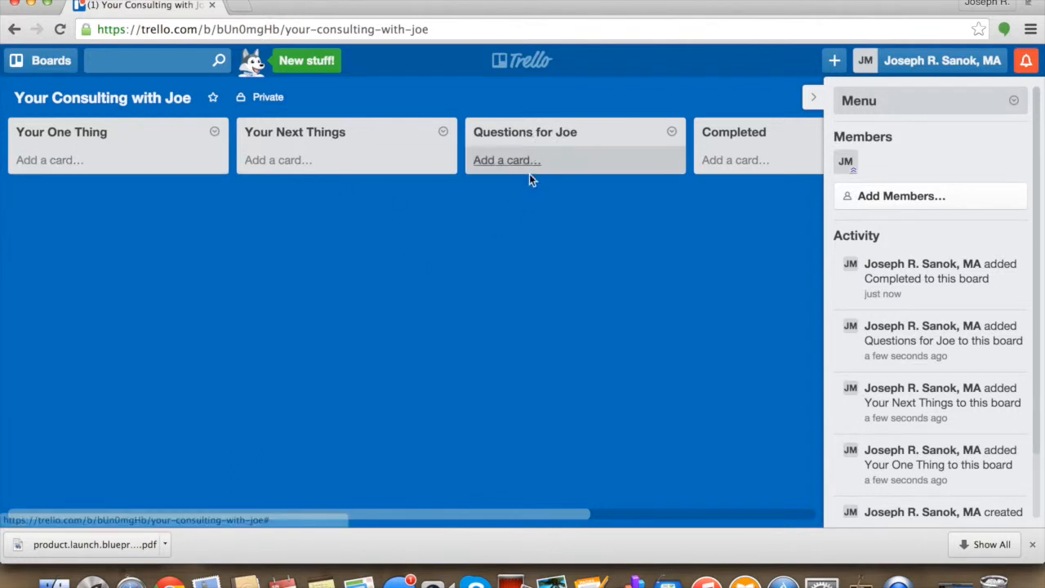
- Extend the questions list's title by appending "/Next Session Topics"
left_click(564, 133)
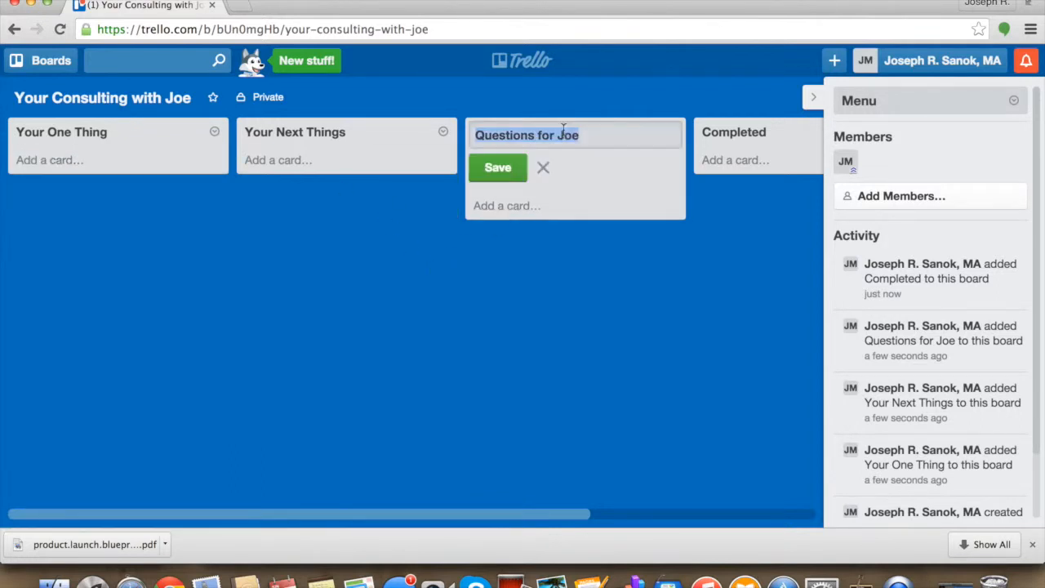
left_click(591, 136)
type("/Next Session ")
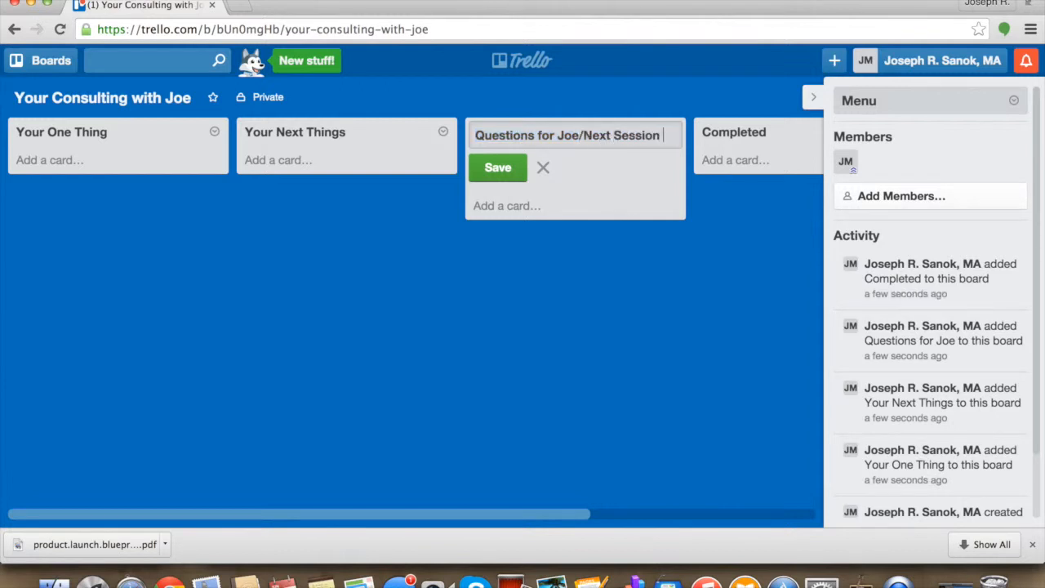
type("Topics")
key("Return")
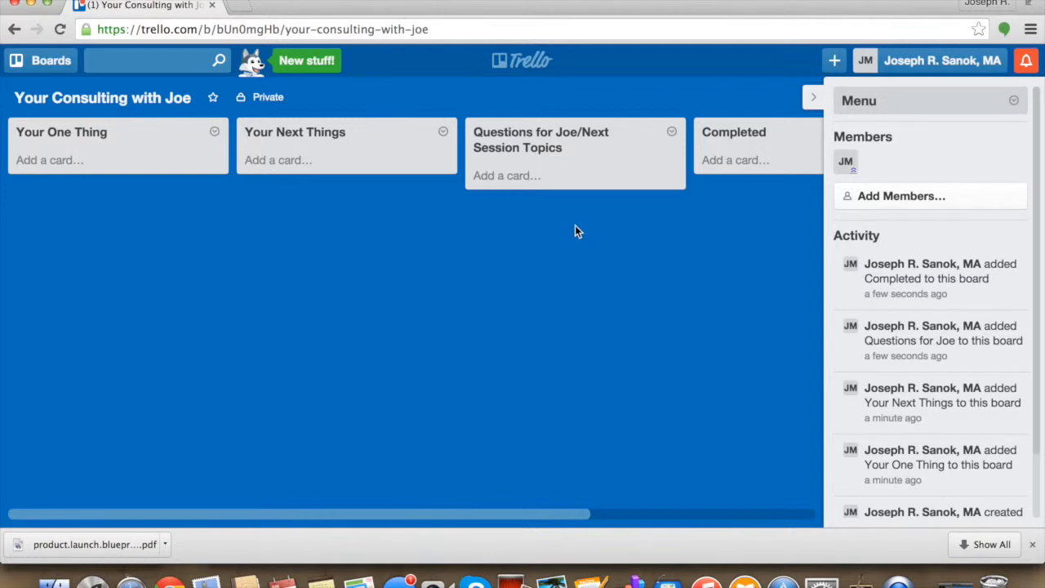
- Add the card "Marketing on Facebook, is it worth it?" to the questions and next session topics list
left_click(498, 174)
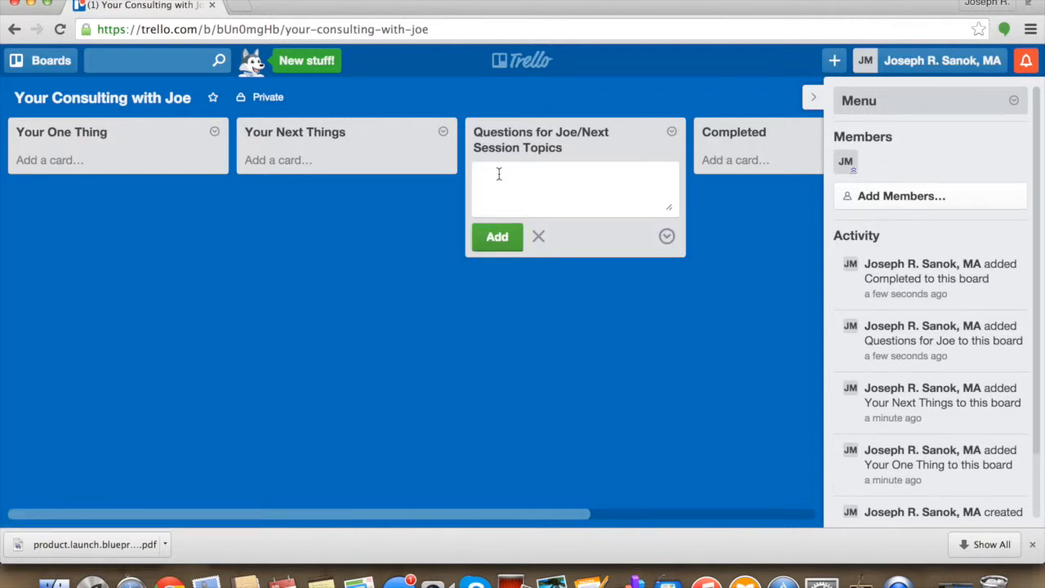
type("Marketing i")
key("BackSpace")
key("BackSpace")
type("on Face")
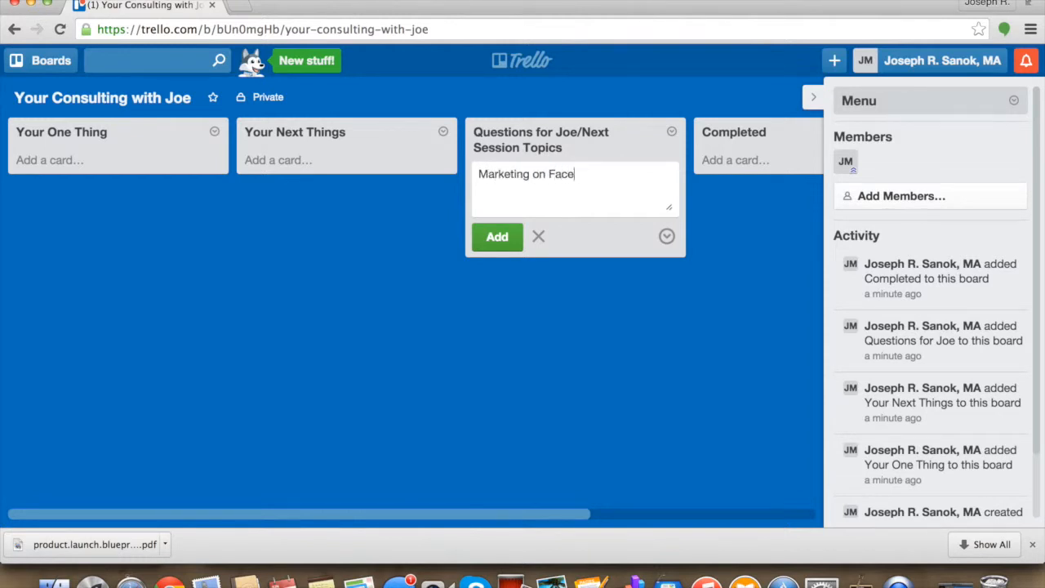
type("book, is it worth it?")
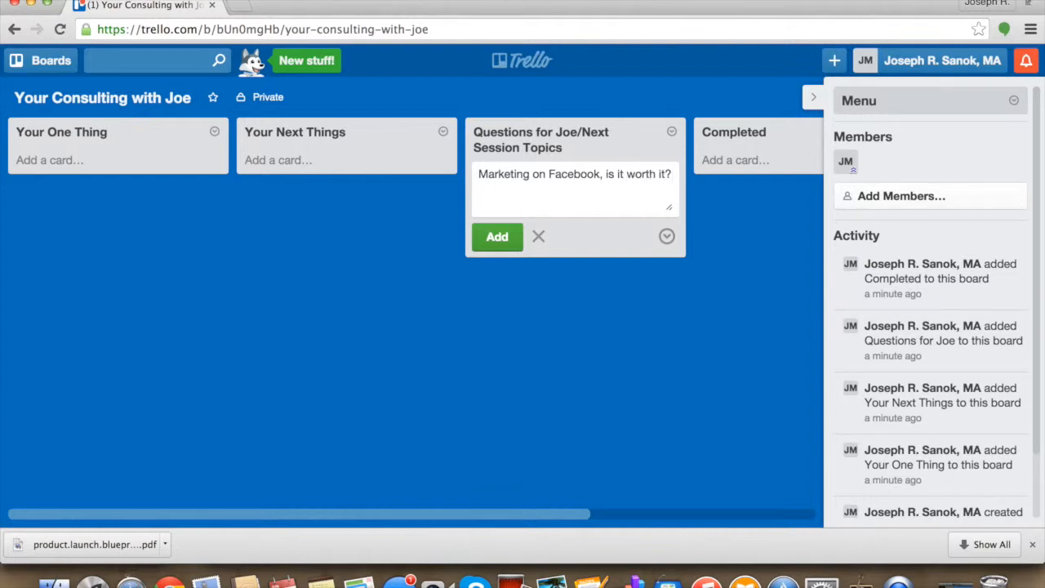
key("Return")
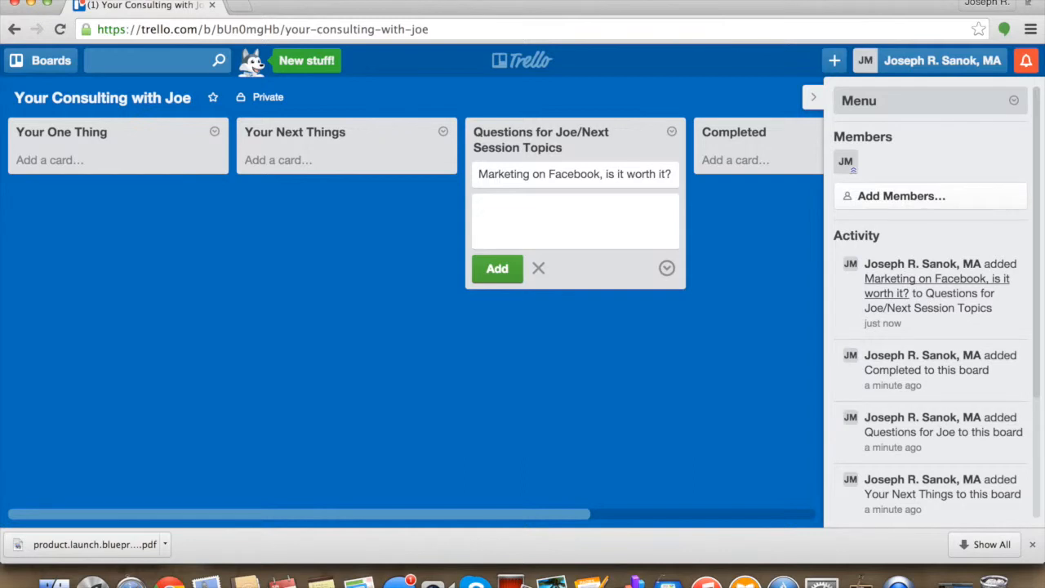
- Add a "Business Avatar" card below the Facebook marketing card
type("Business Avatar")
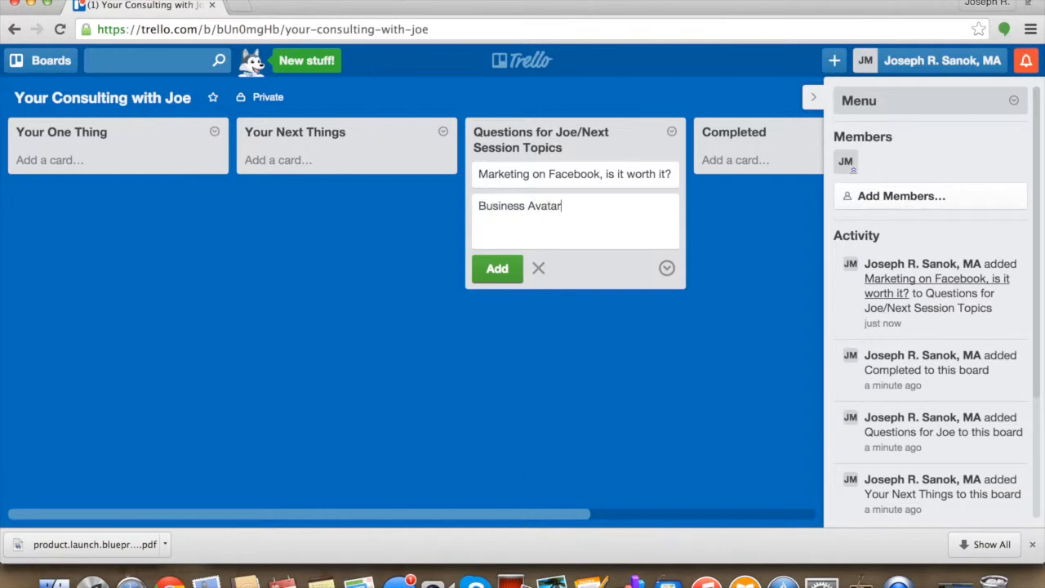
key("Return")
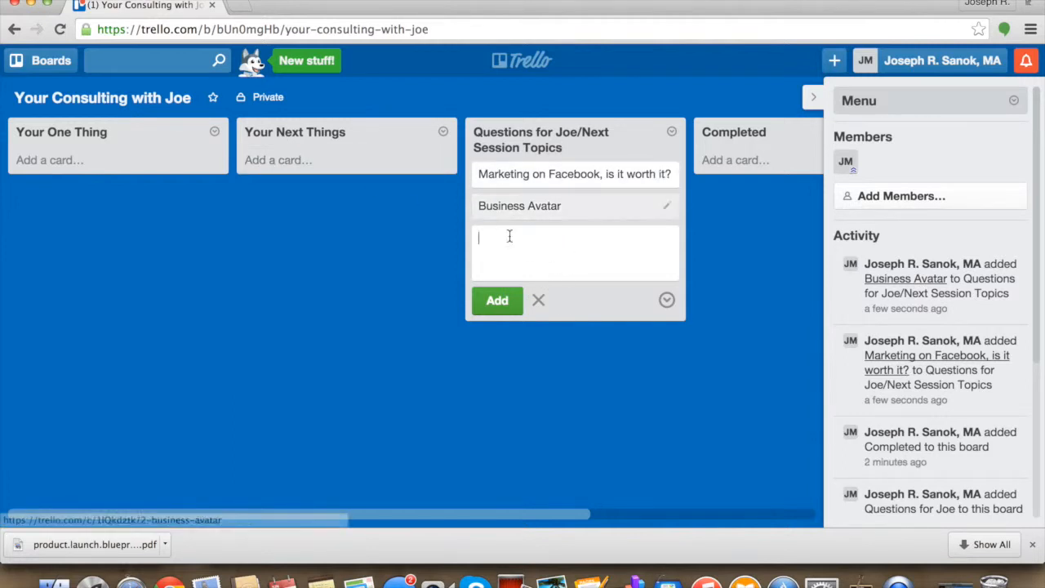
- Draft the comment "40 yr old woman, single, MA/MS+" on the Business Avatar card and close the card without posting it
left_click(553, 210)
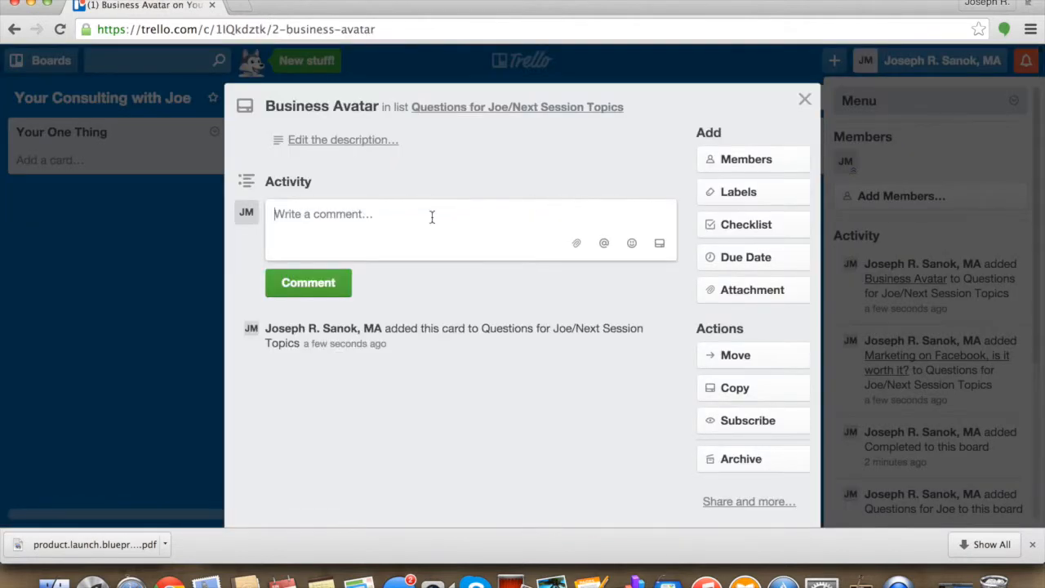
type("40")
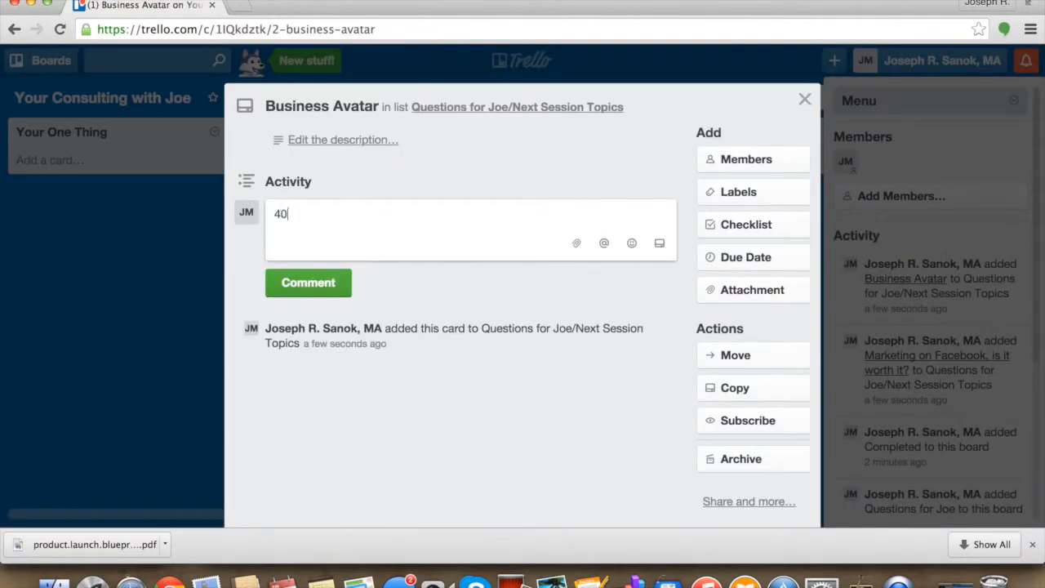
type(" yr old woman, s")
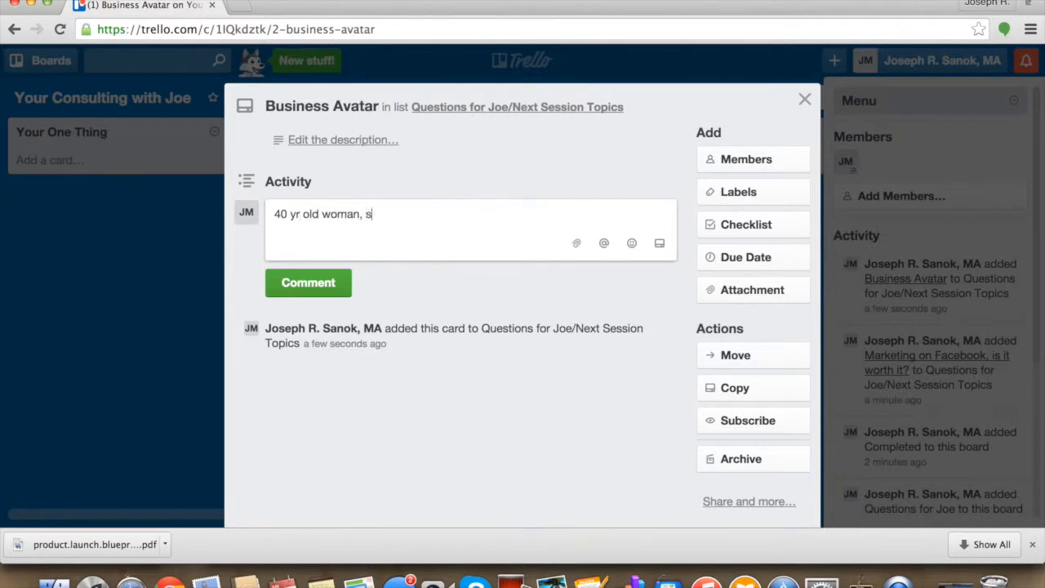
type("ingle, MA/MS+")
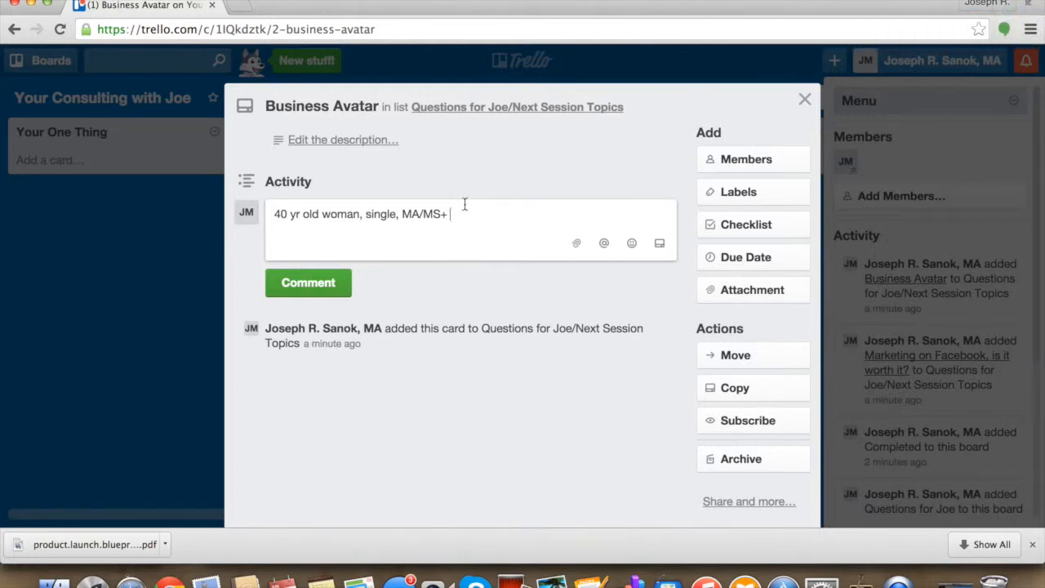
left_click(804, 100)
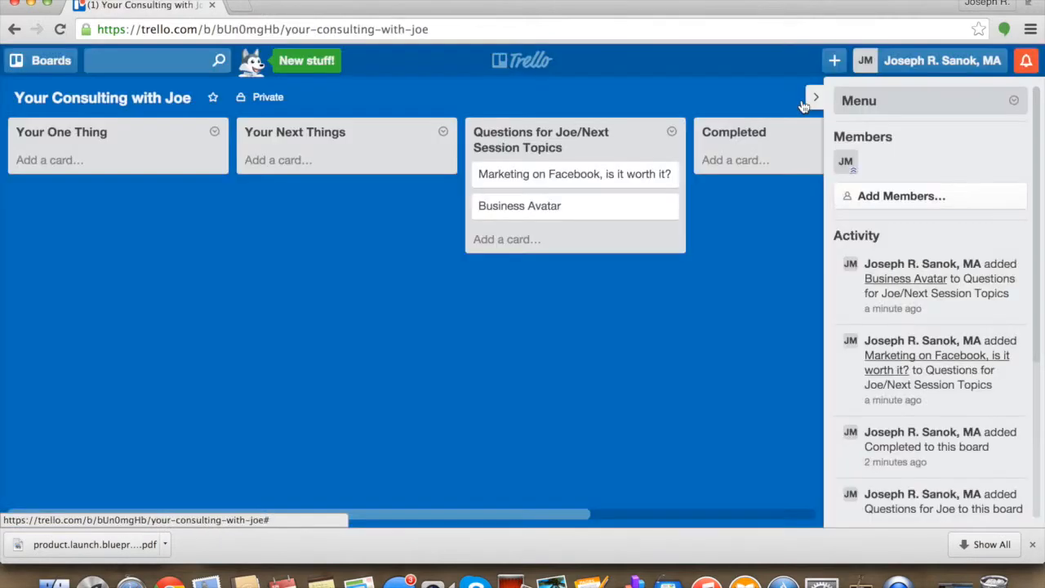
scroll(714, 296, "right", 5)
scroll(714, 303, "left", 5)
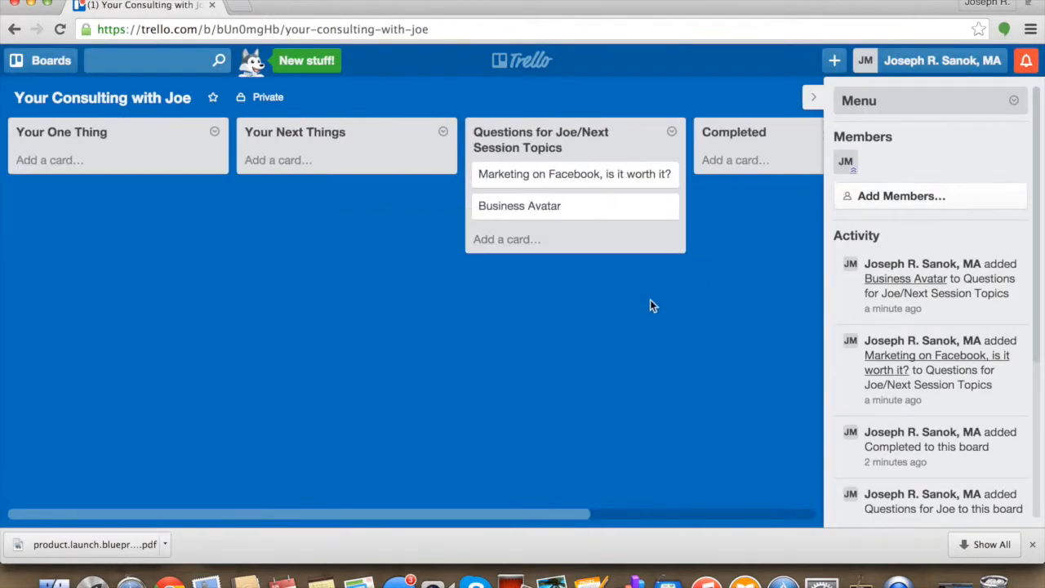
left_click(735, 164)
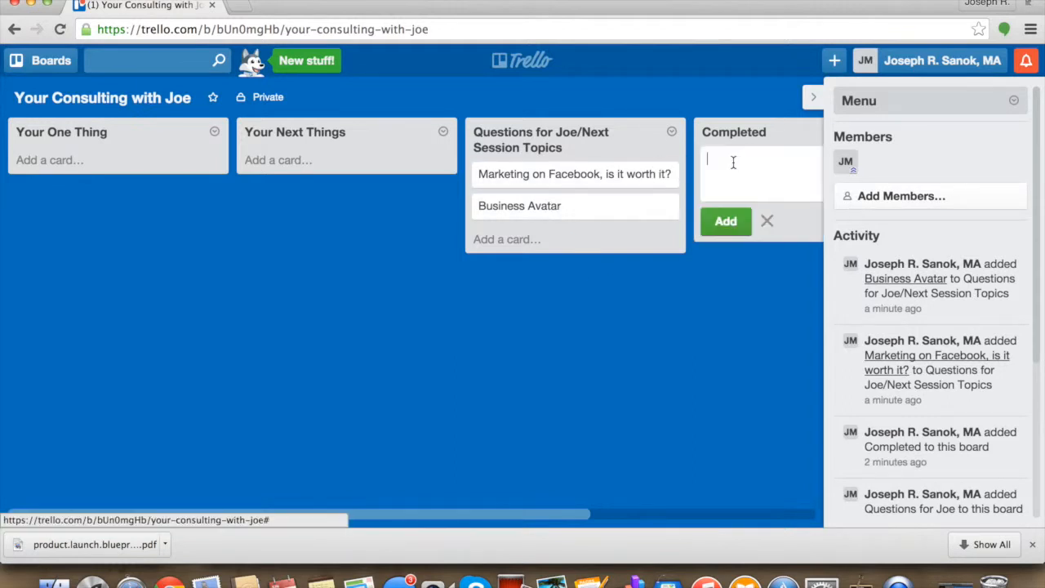
- Examine the Business Avatar card's available actions and its sharing options, and close the card
left_click(546, 206)
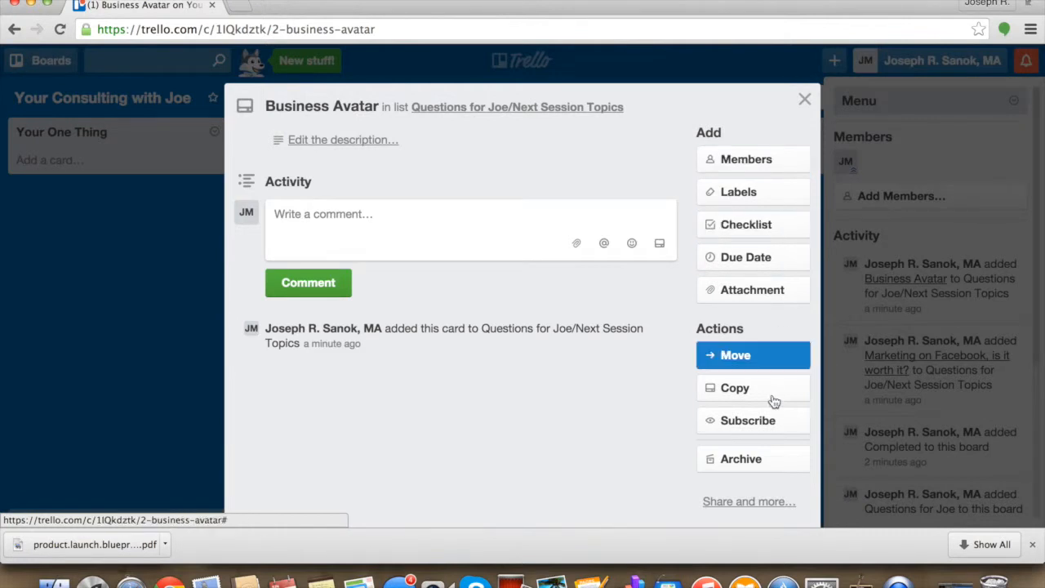
scroll(621, 421, "down", 3)
scroll(621, 421, "up", 3)
left_click(745, 501)
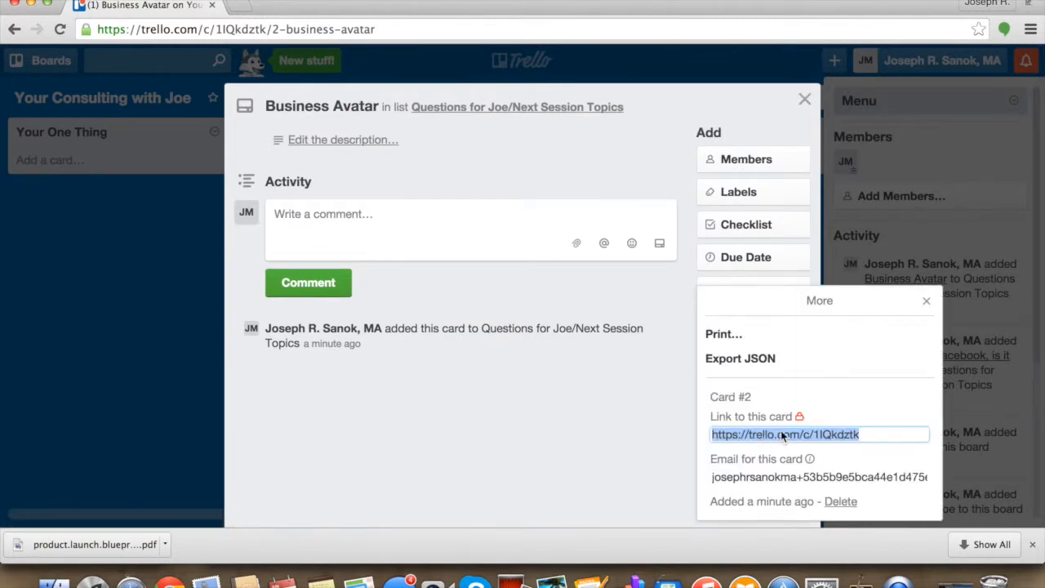
left_click(584, 444)
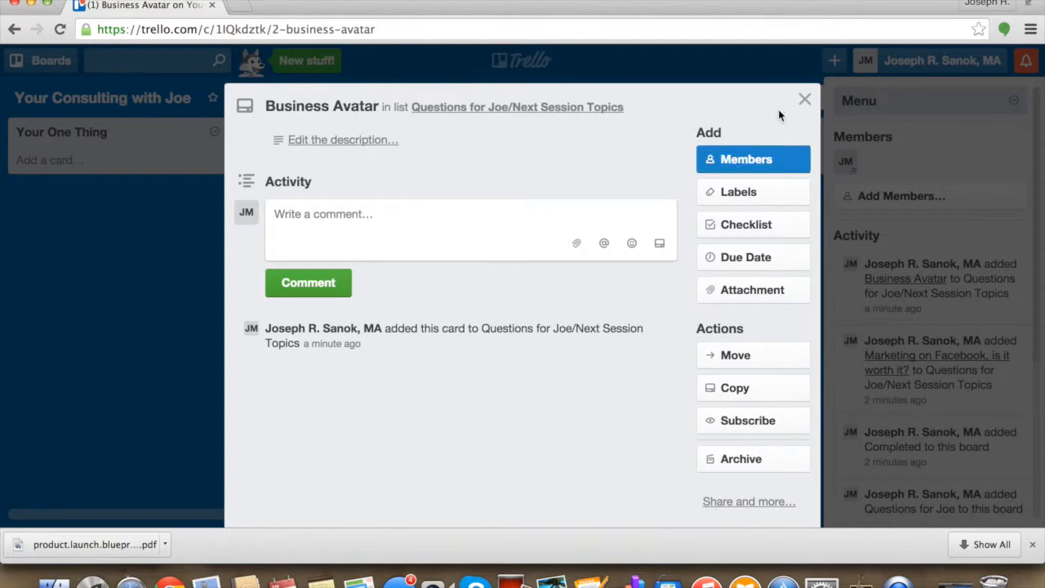
left_click(804, 101)
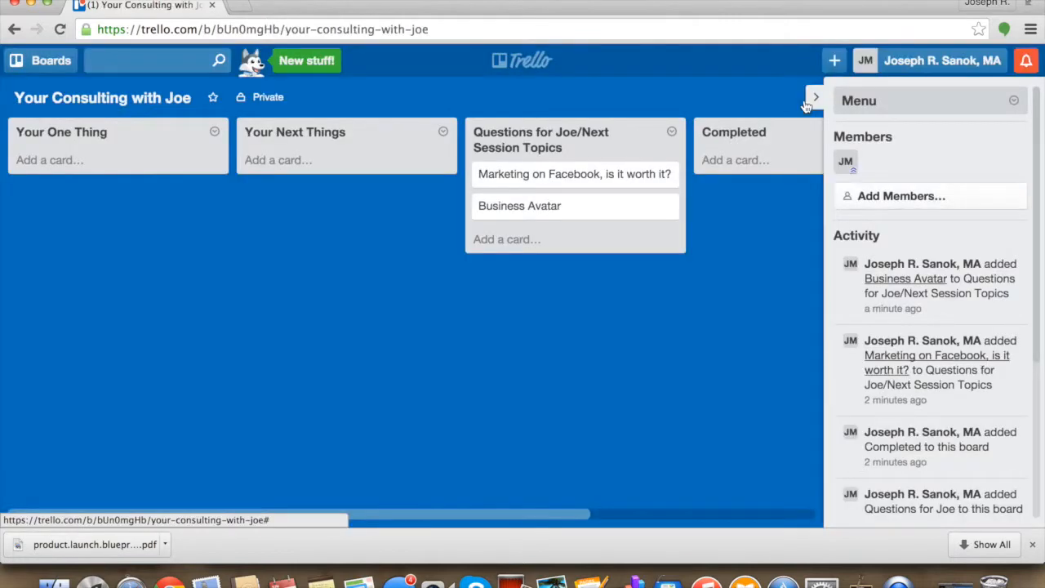